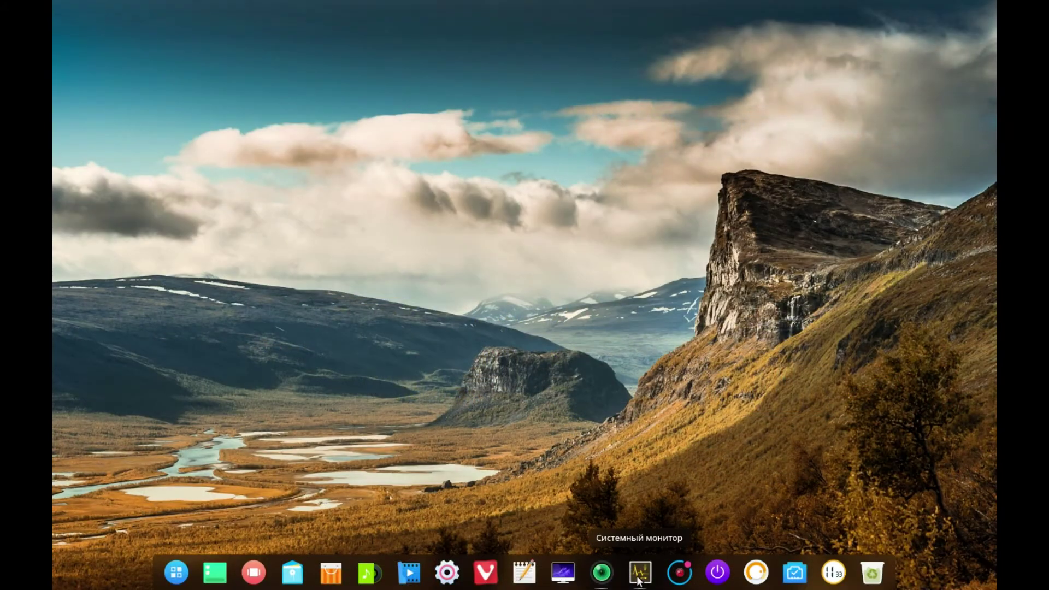
- View the CPU, memory and network usage in the system monitor, and minimize its window
click(639, 574)
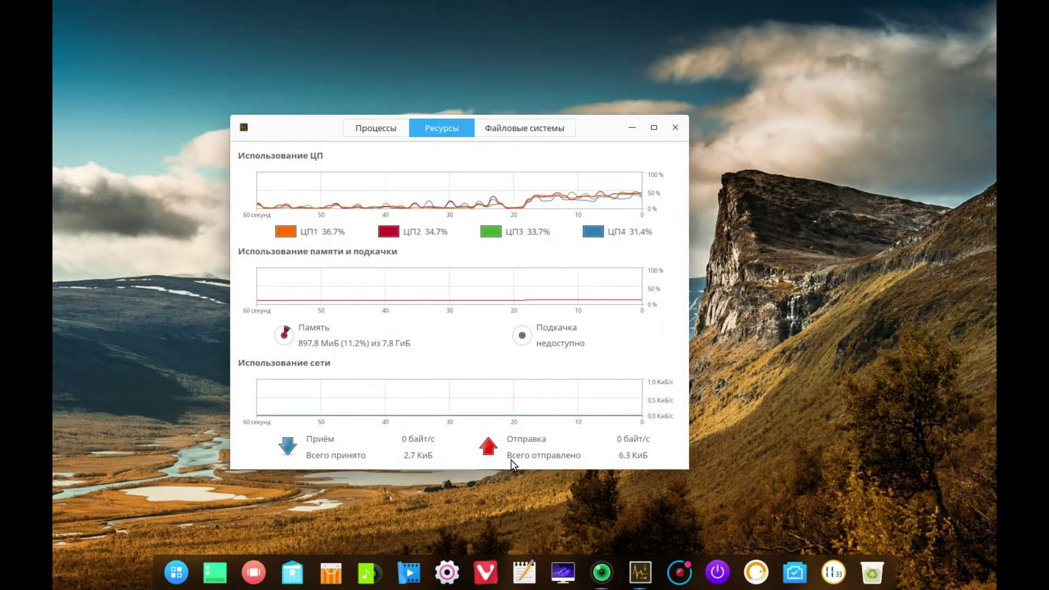
click(632, 129)
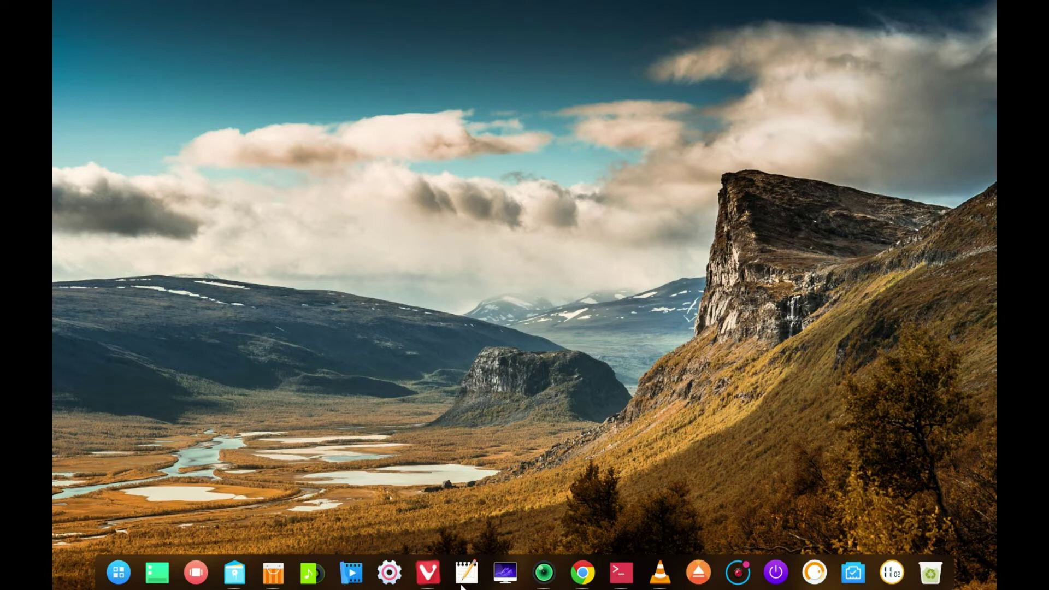
- Switch the dock to efficient mode (Эффективный Режим)
right_click(797, 586)
mouse_move(818, 526)
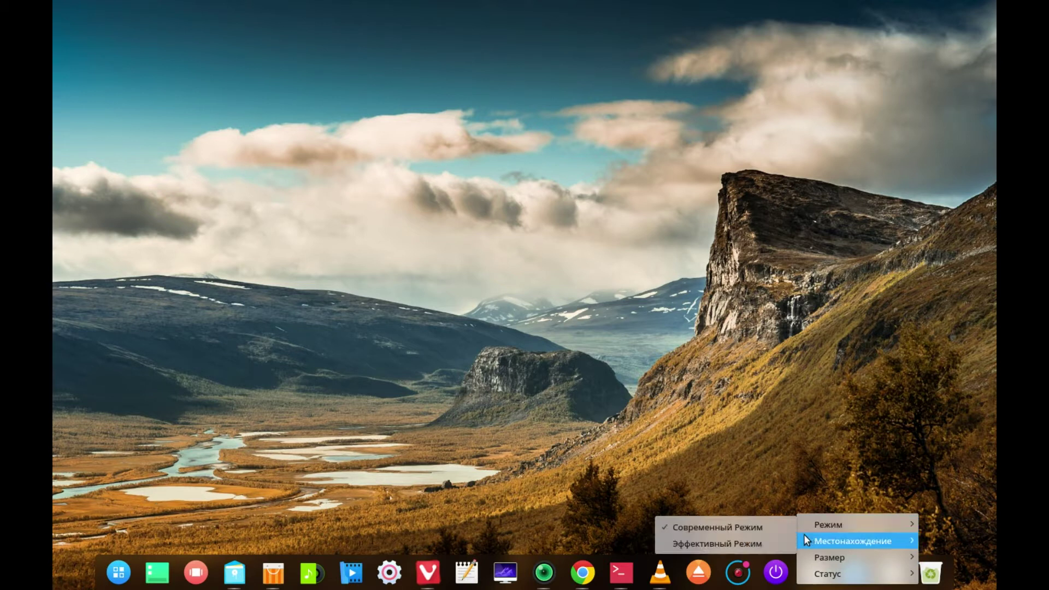
click(765, 544)
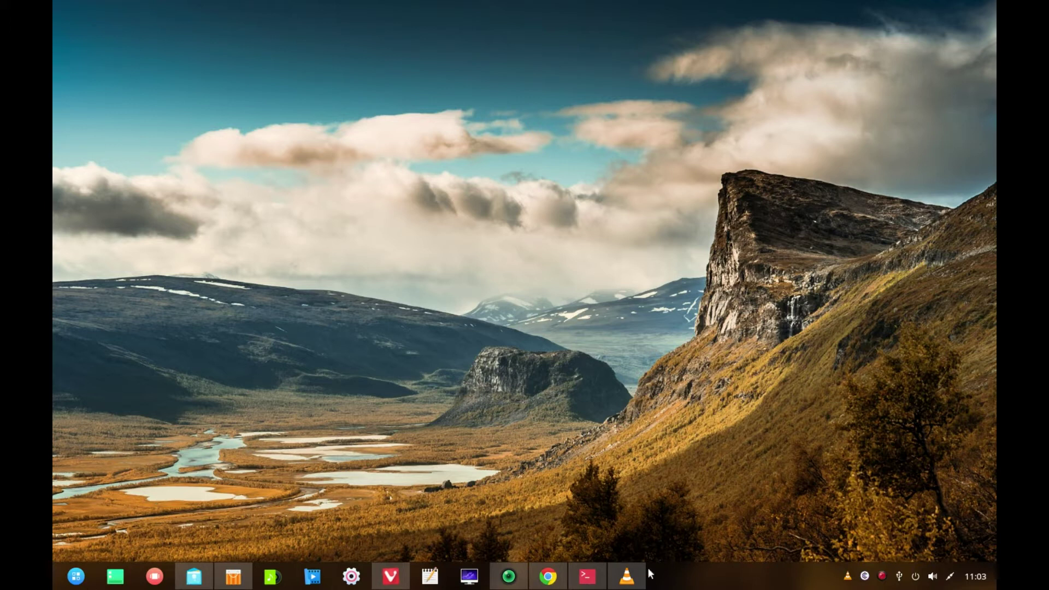
- Return the dock to modern mode (Современный Режим)
right_click(709, 572)
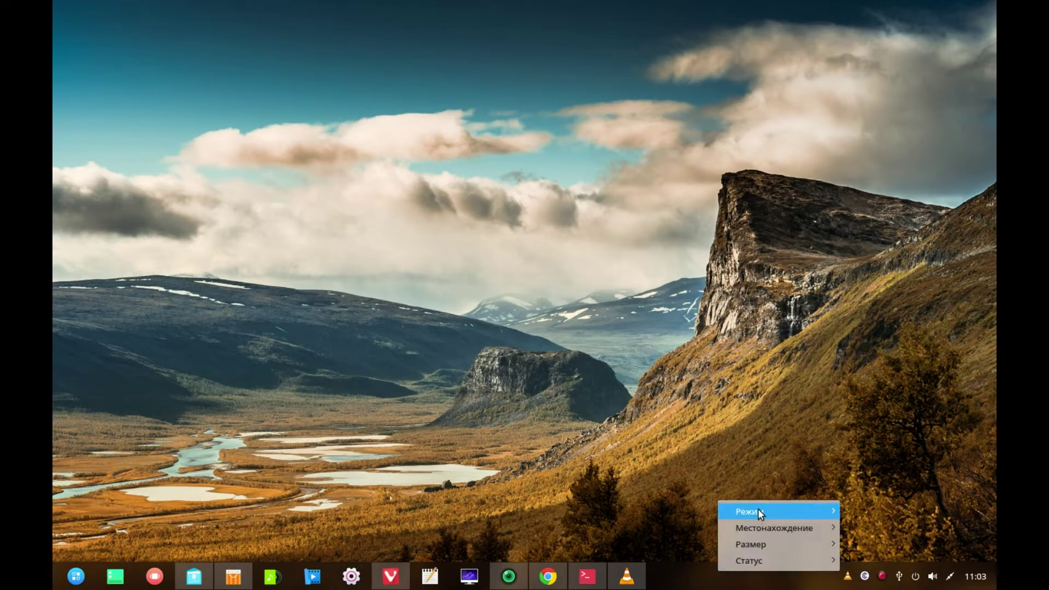
mouse_move(812, 510)
click(853, 513)
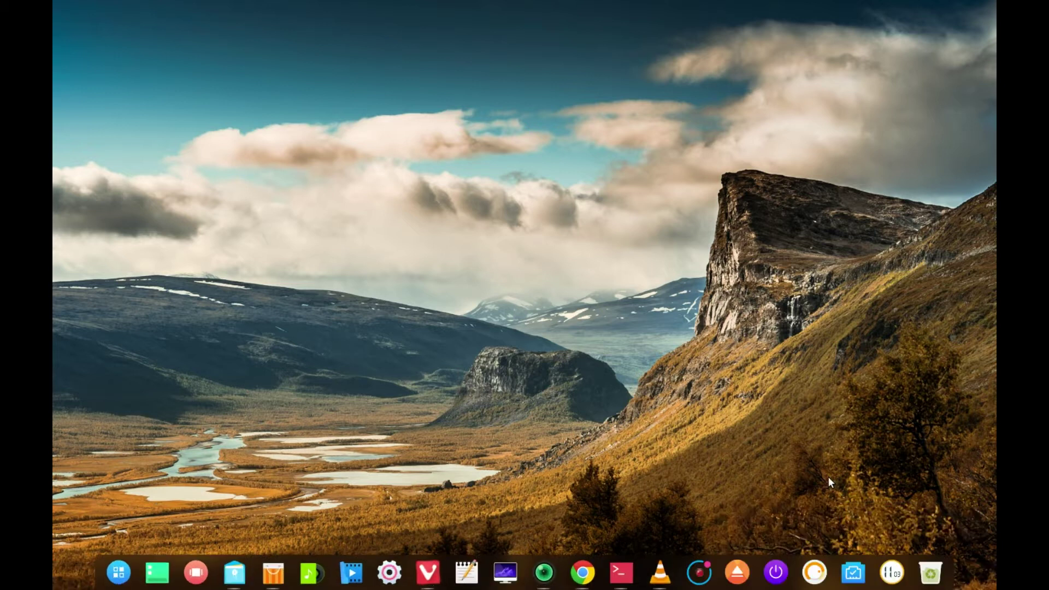
- Move the dock to the upper screen edge (Сверху) and from there to the left edge (Слева)
right_click(755, 587)
mouse_move(774, 542)
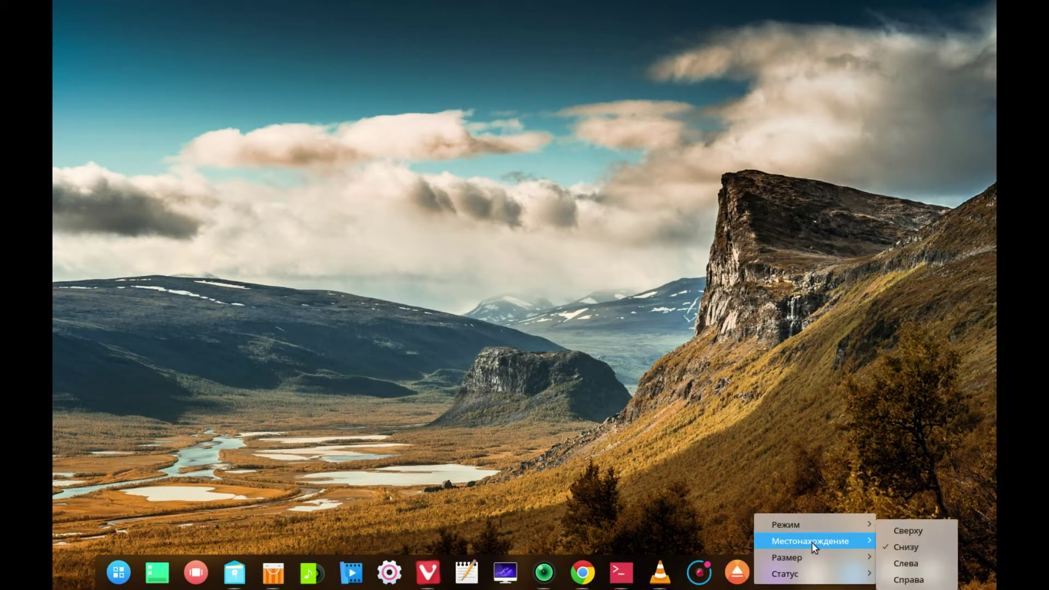
click(896, 529)
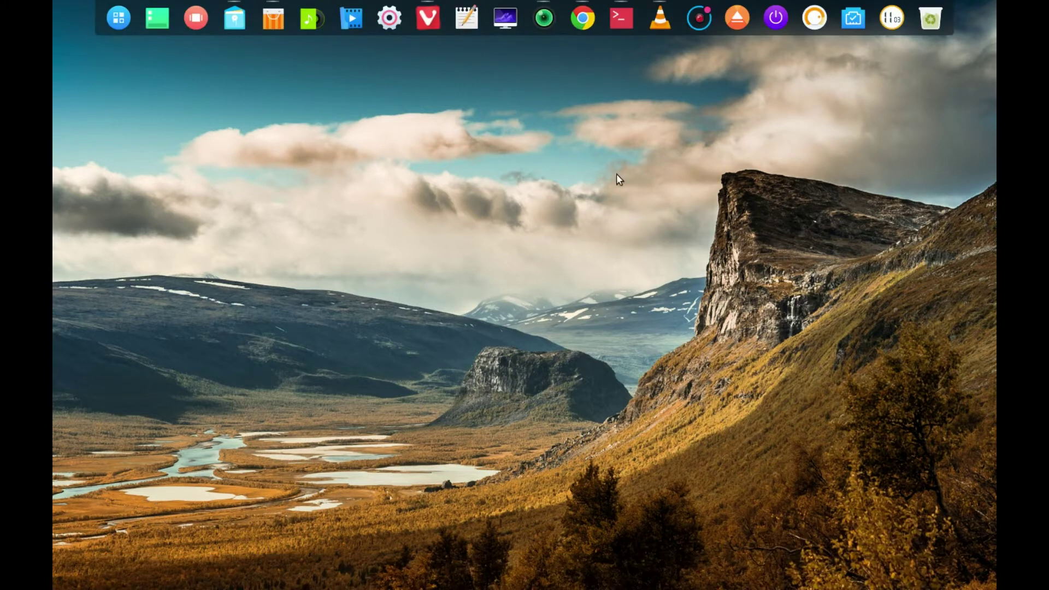
right_click(561, 24)
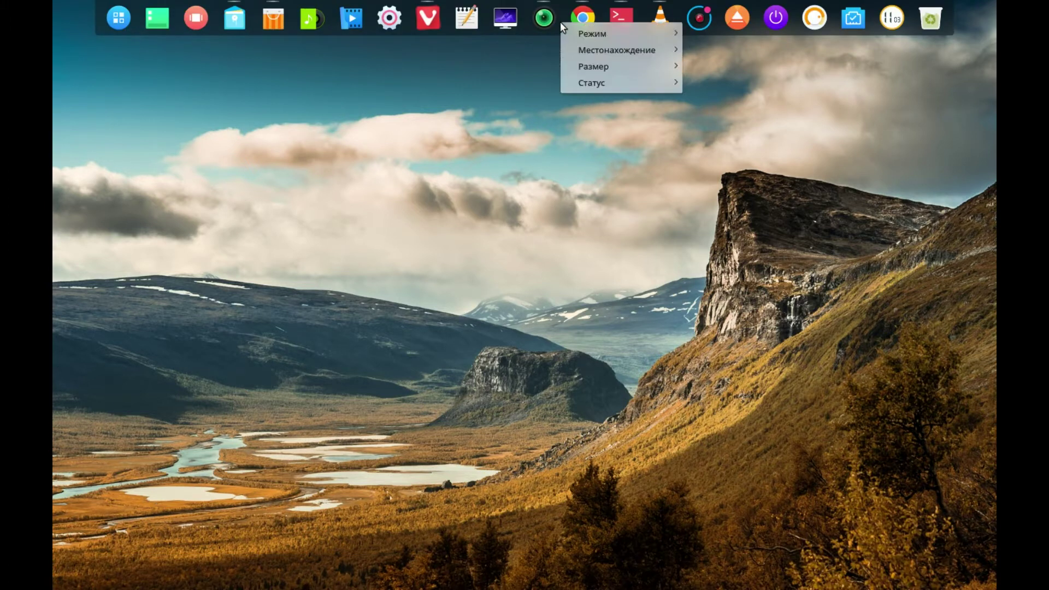
mouse_move(604, 54)
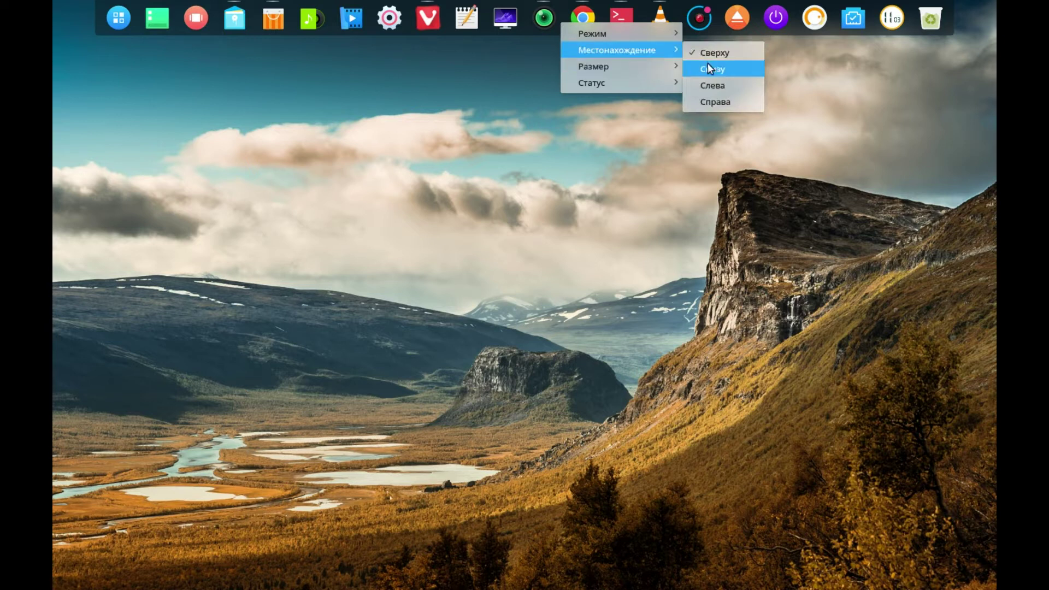
click(688, 95)
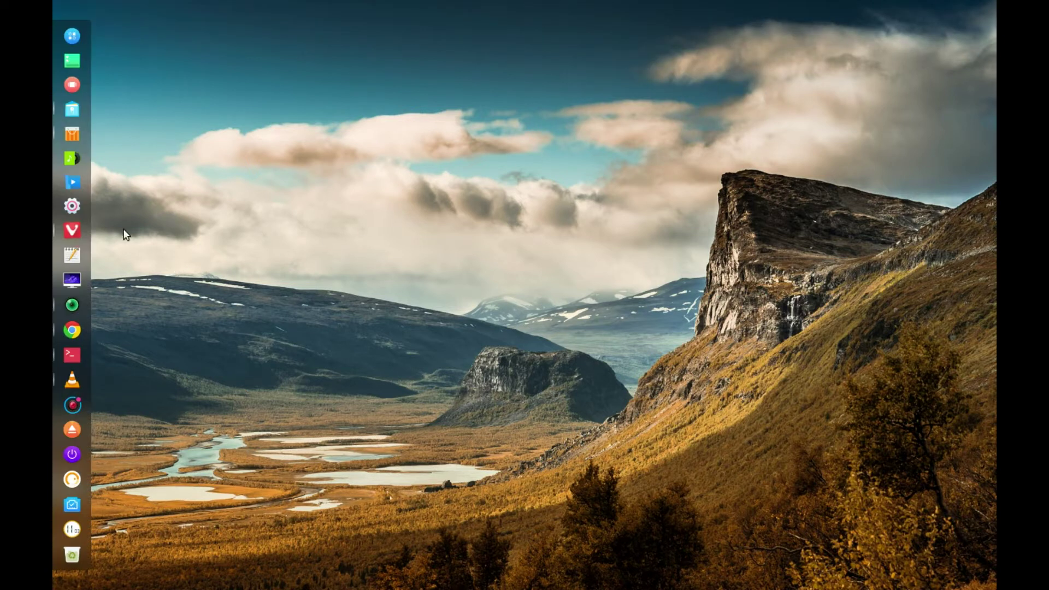
- Move the dock to the right screen edge (Справа) and return it to the lower edge (Снизу)
right_click(87, 195)
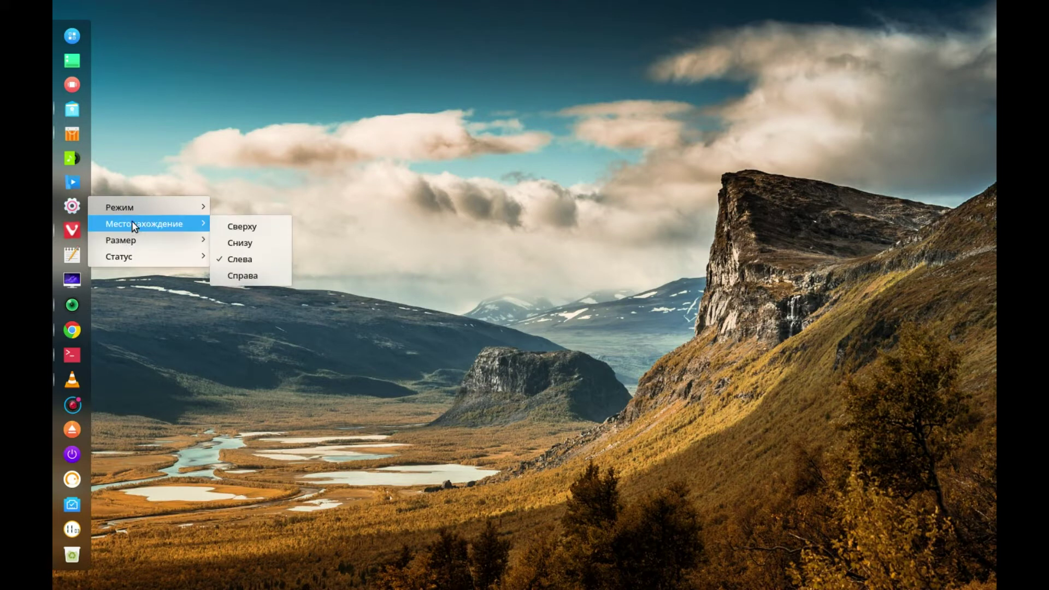
click(244, 275)
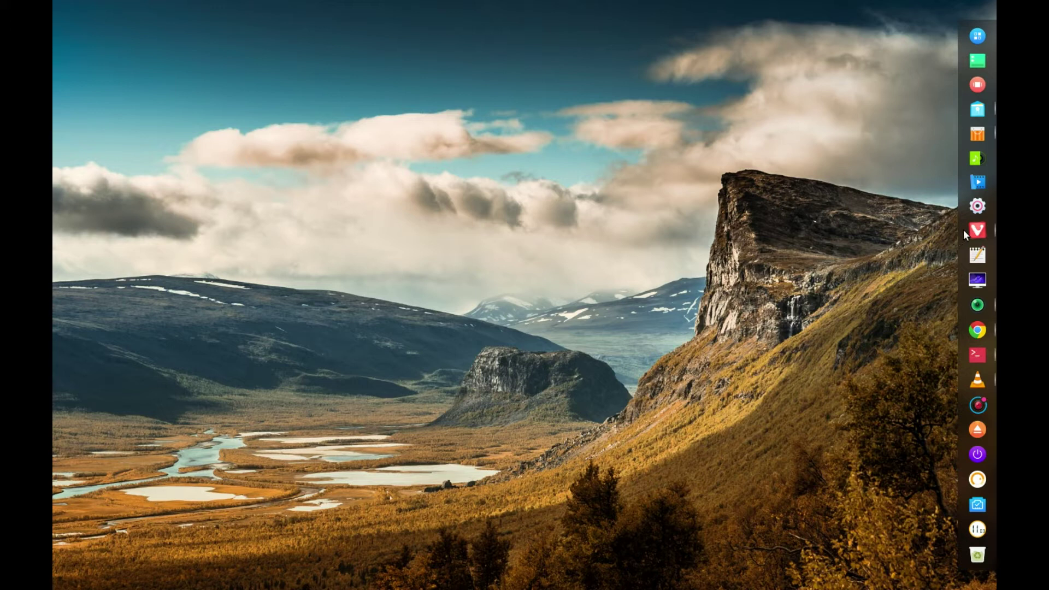
right_click(963, 230)
mouse_move(946, 254)
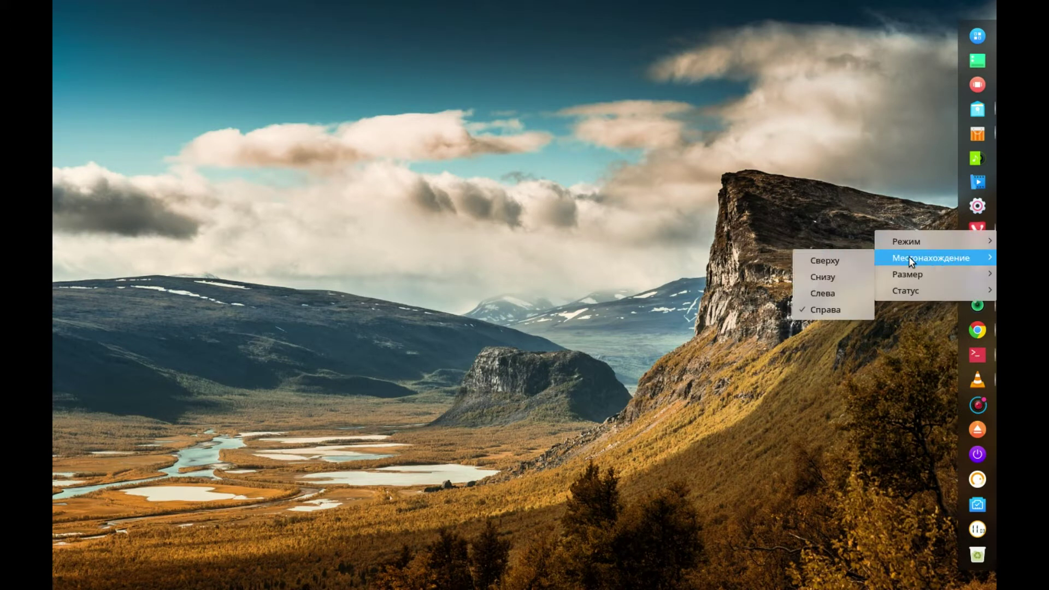
click(829, 276)
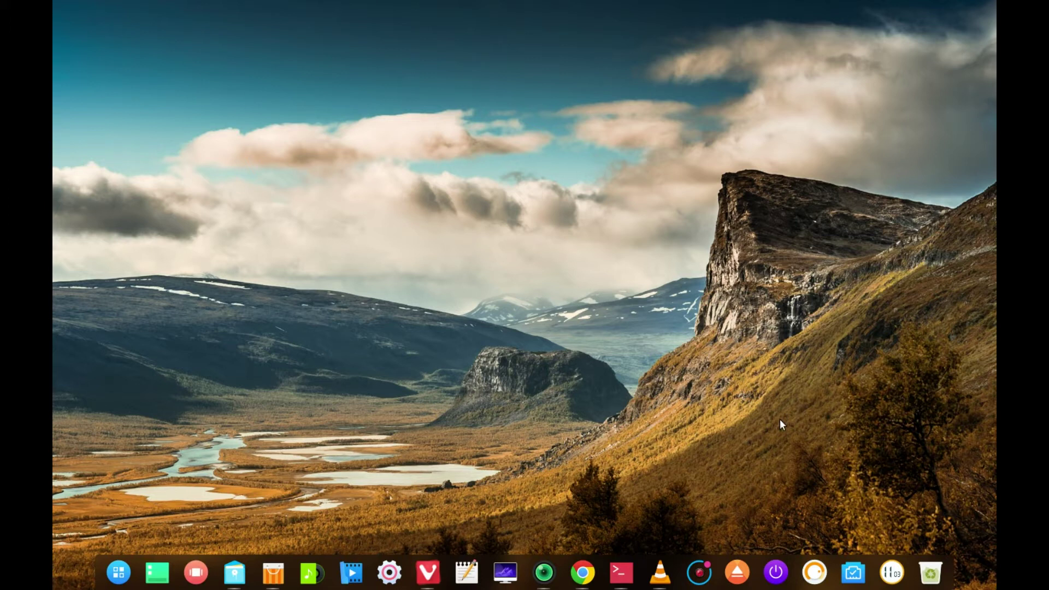
- Open the desktop wallpaper chooser and preview the wallpaper with the water droplet on a leaf
right_click(759, 441)
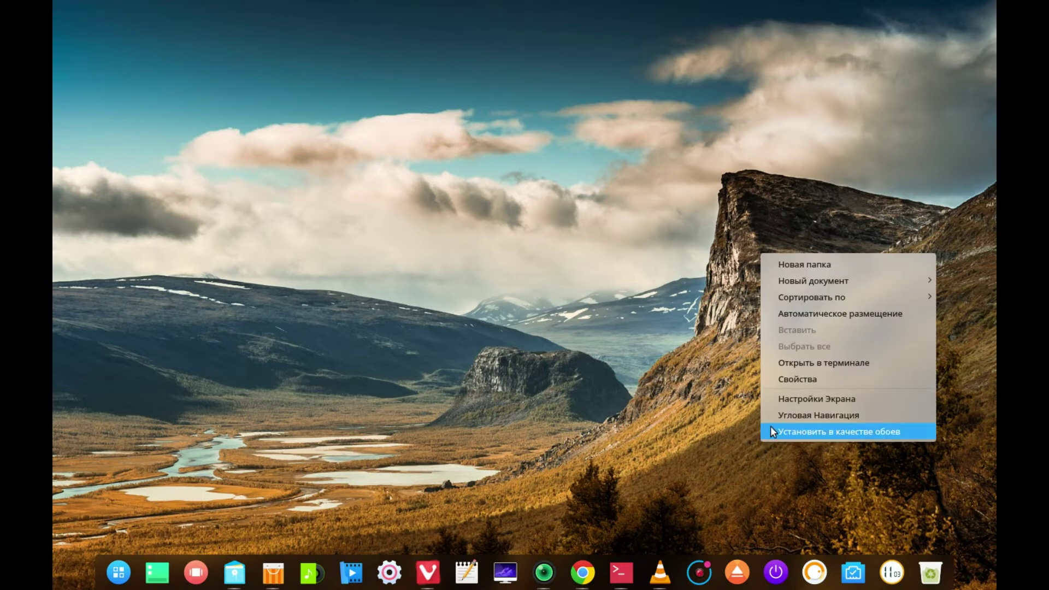
click(776, 430)
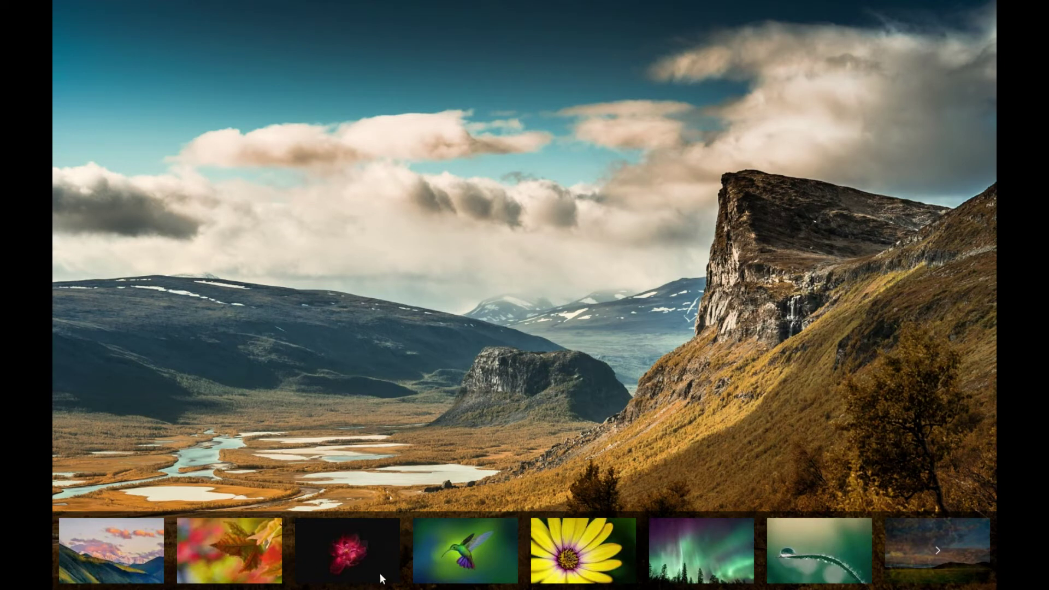
click(804, 551)
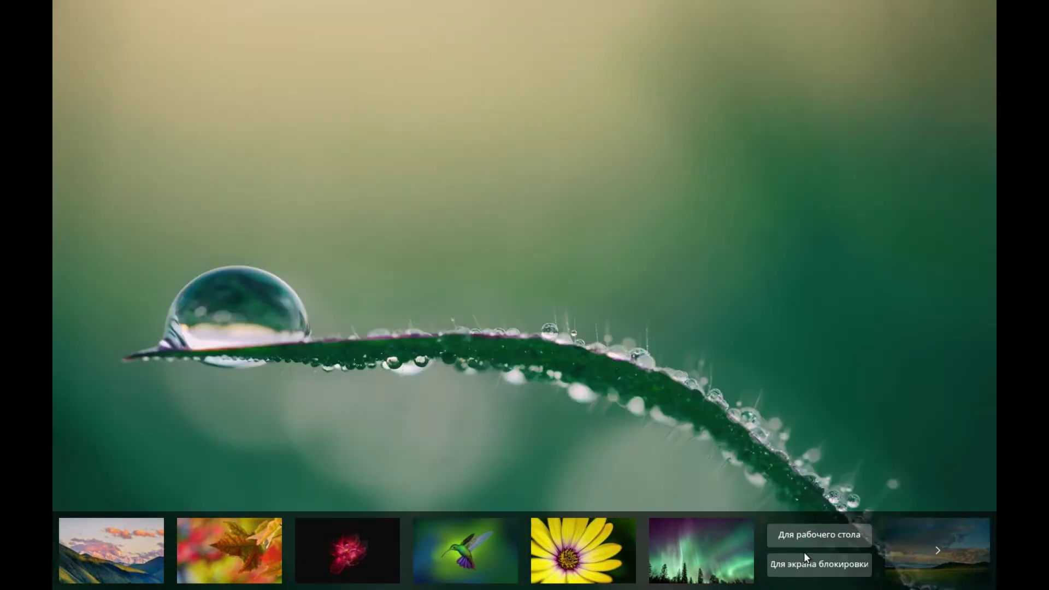
- Browse further through the wallpapers, previewing the aerial coastal road, the icy sunset shore and the mushroom
click(936, 550)
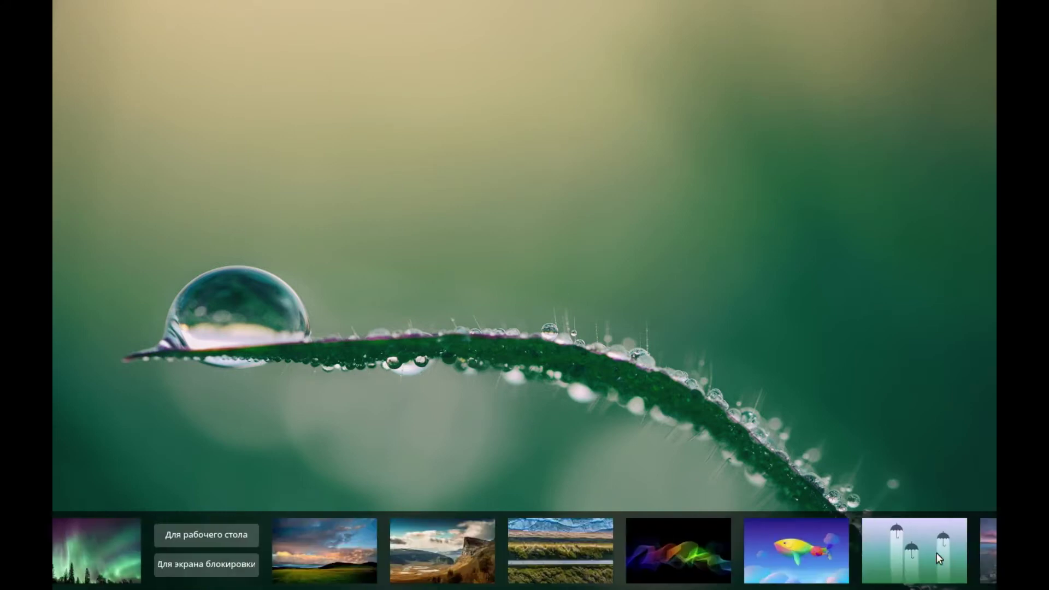
click(476, 549)
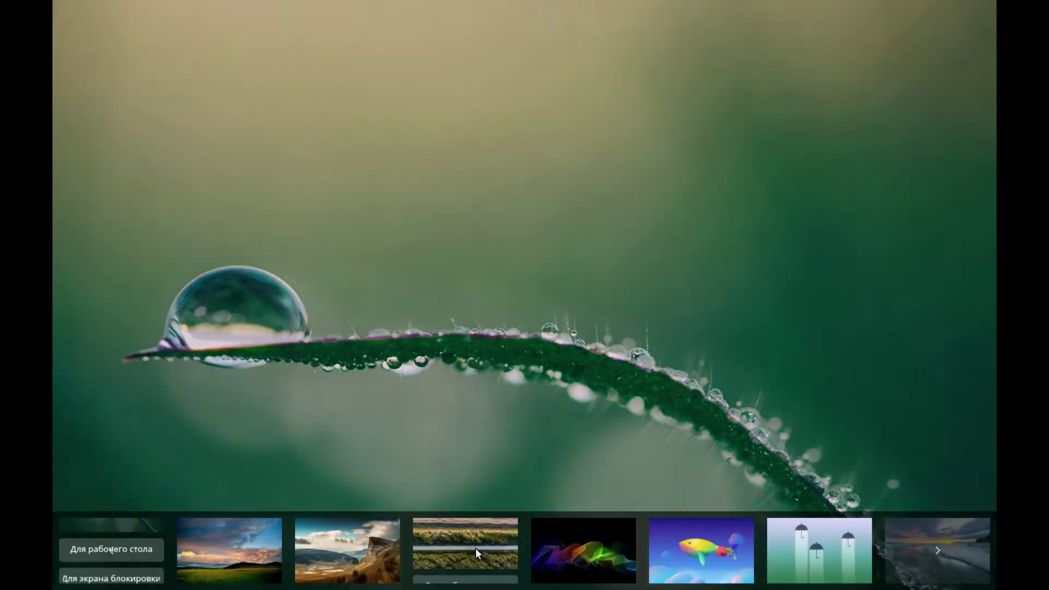
click(932, 550)
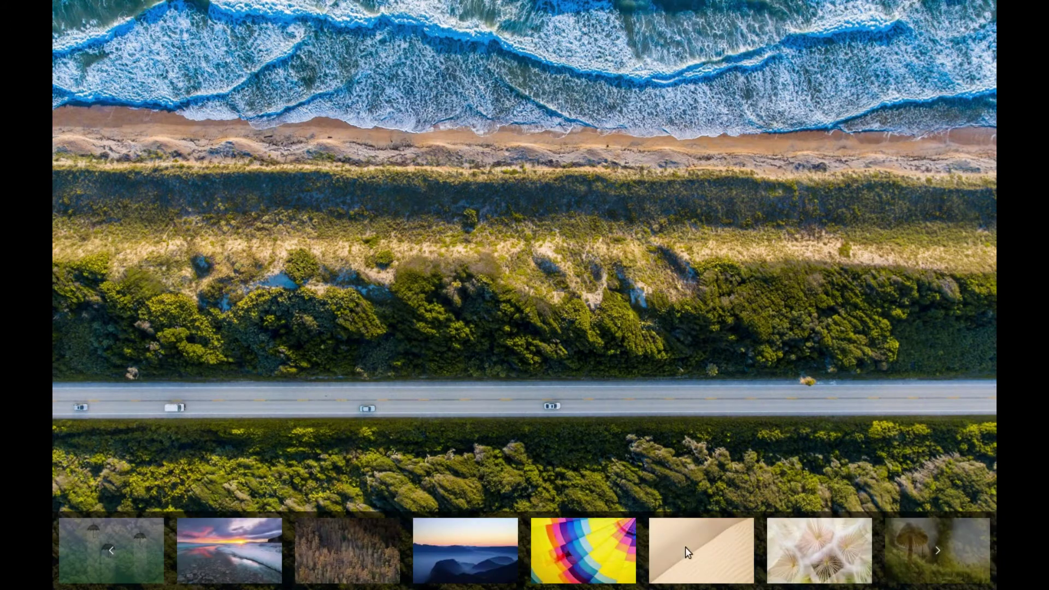
click(264, 542)
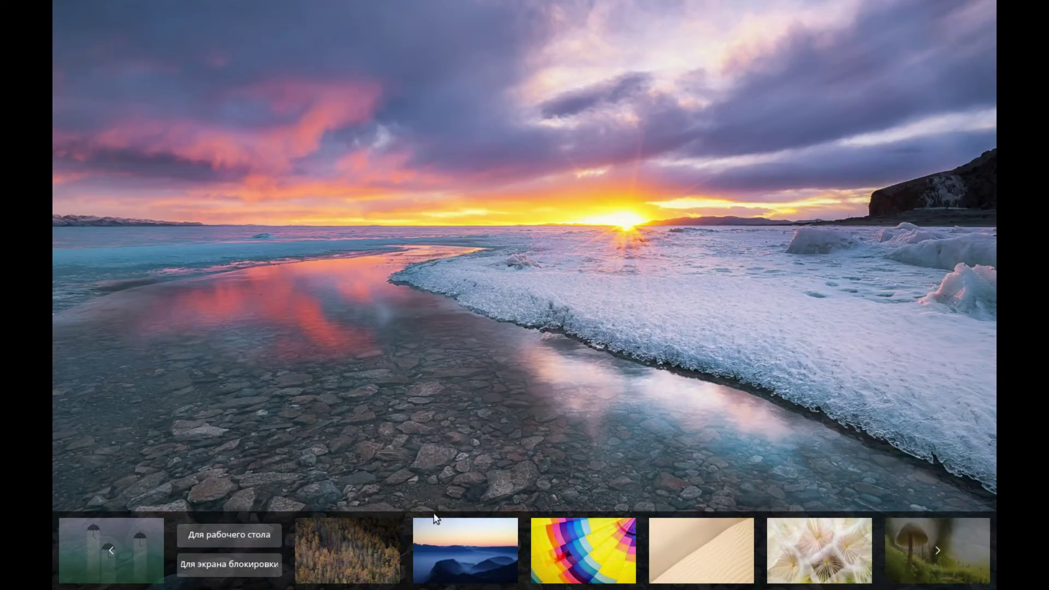
click(941, 552)
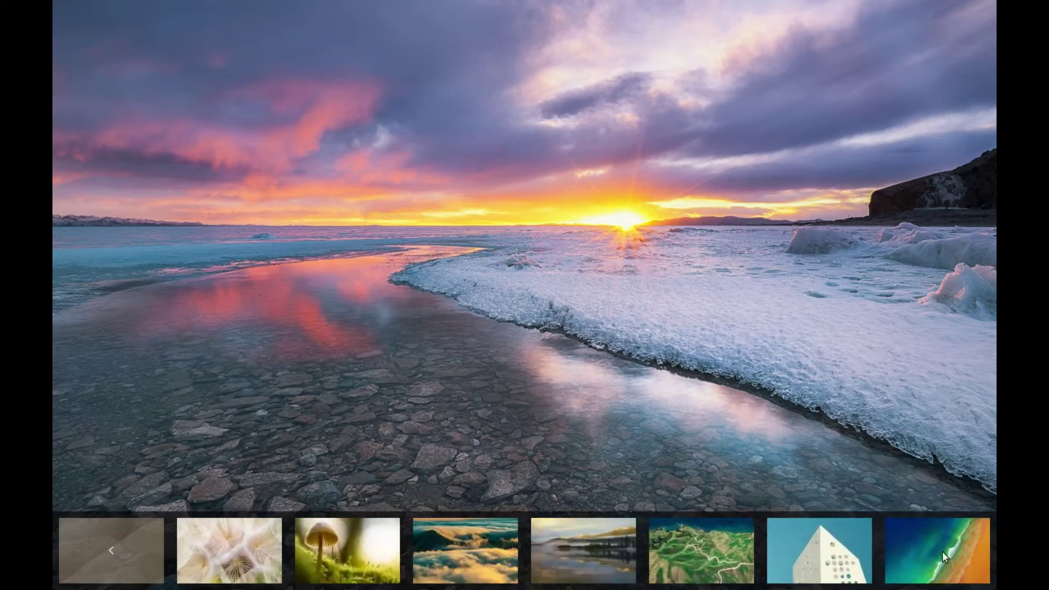
click(370, 558)
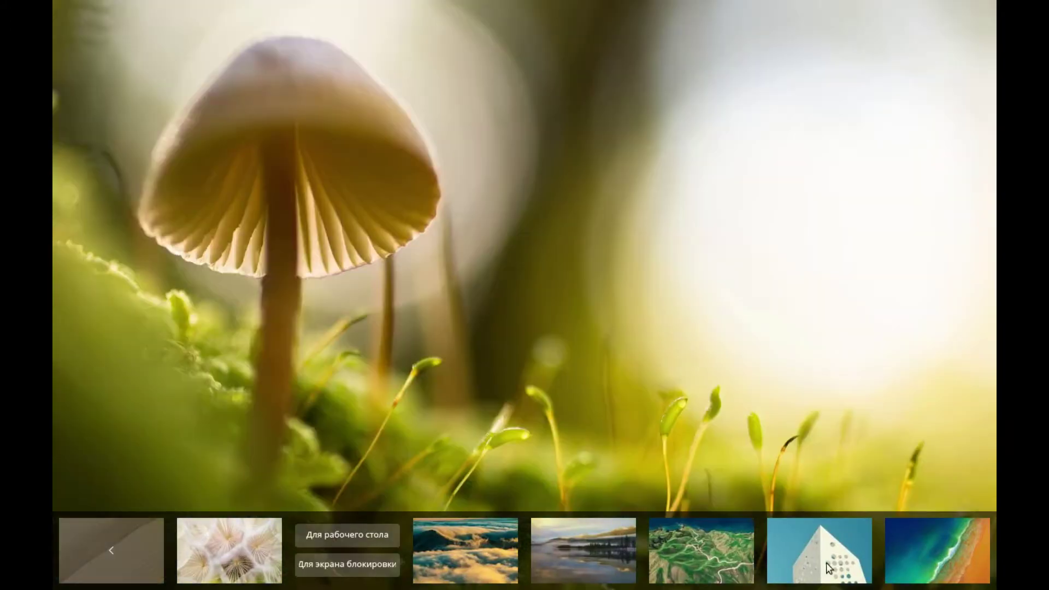
- Go back to the start of the wallpaper collection, apply the snowy mountain sunset picture and leave the chooser
click(113, 554)
click(113, 552)
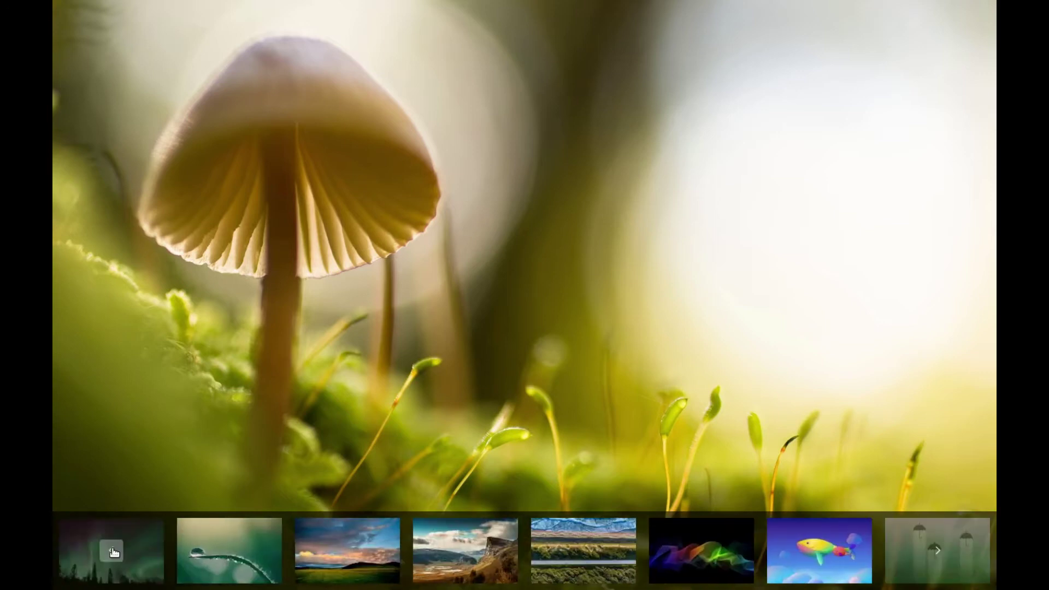
click(113, 552)
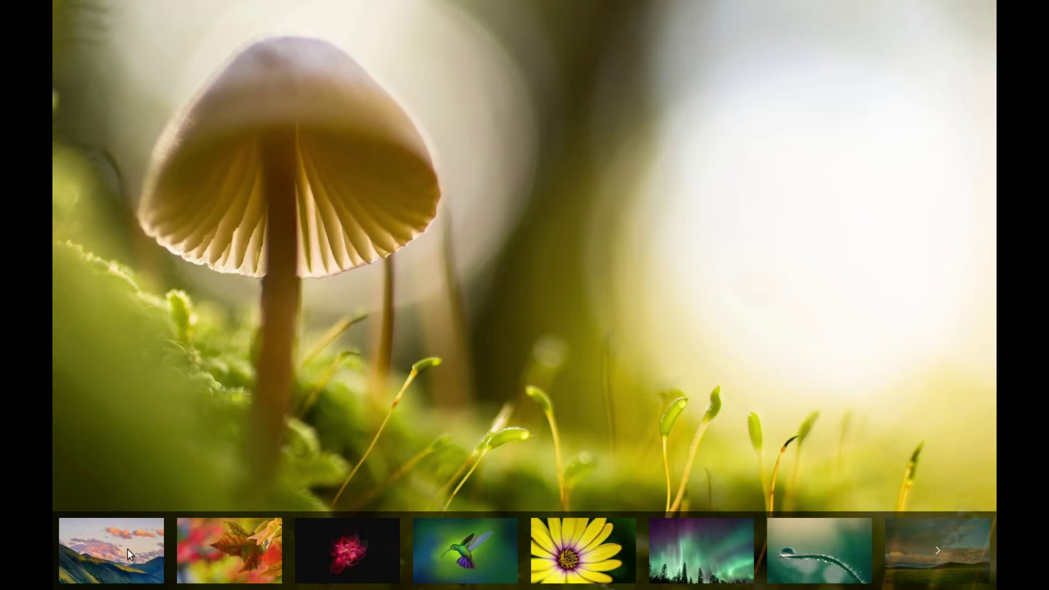
click(127, 549)
click(578, 350)
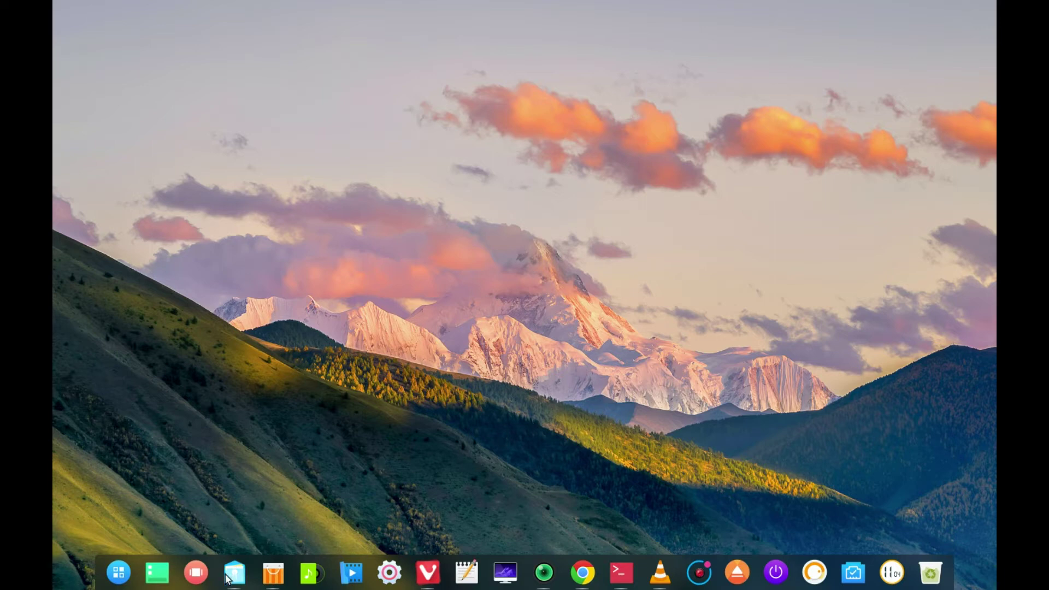
- Open the multitasking view and look through the workspaces from the second to the sixth
click(195, 572)
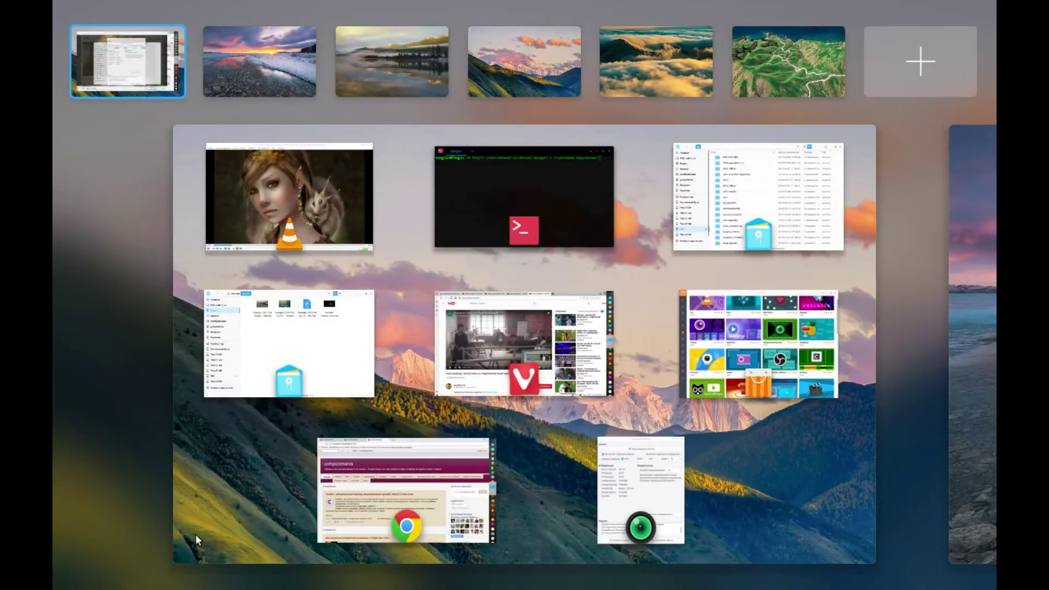
click(279, 71)
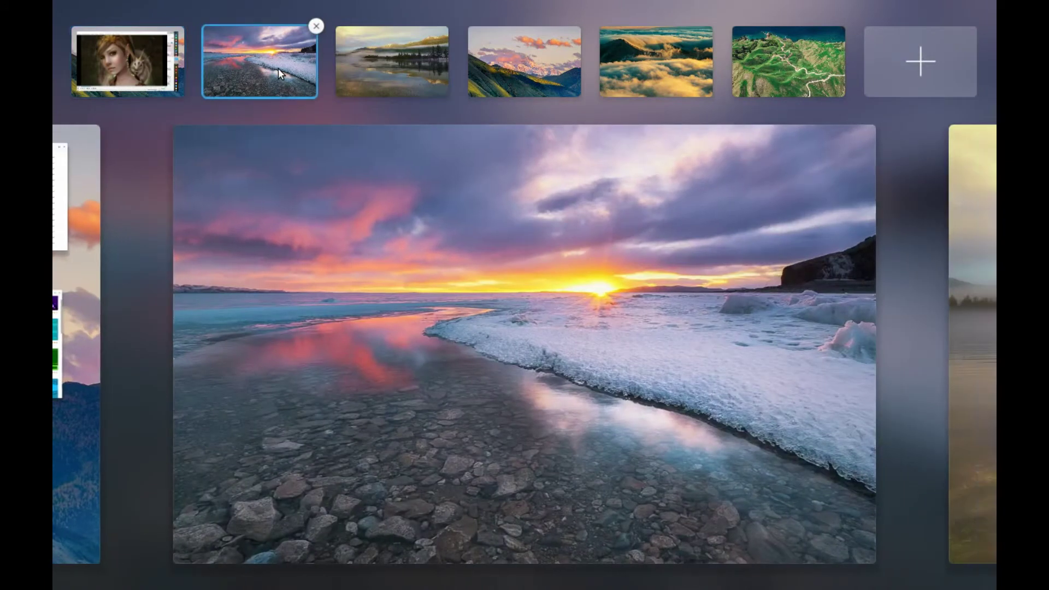
click(401, 61)
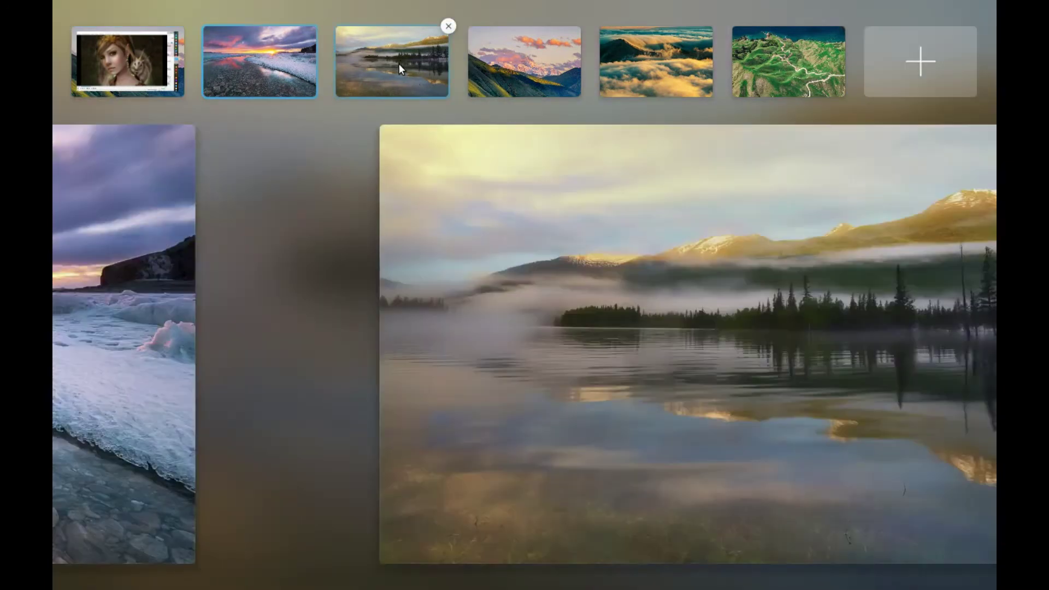
click(515, 60)
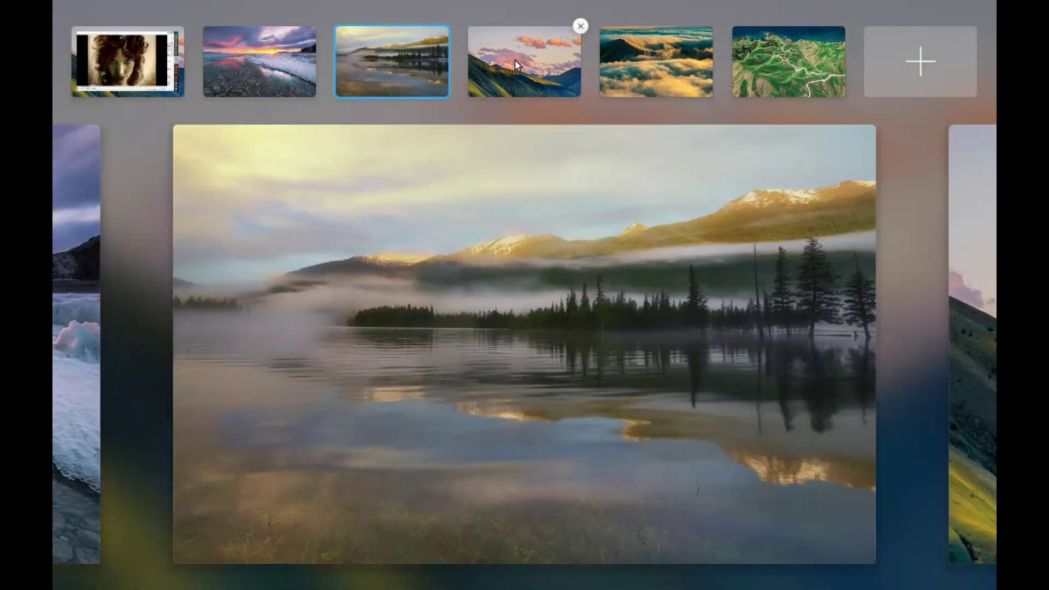
click(652, 65)
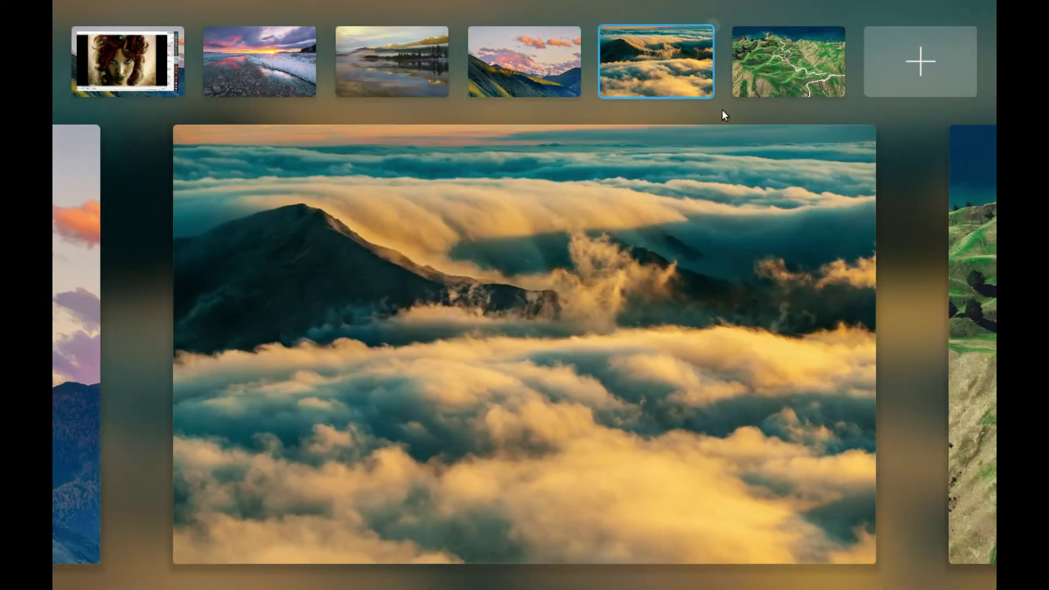
click(781, 69)
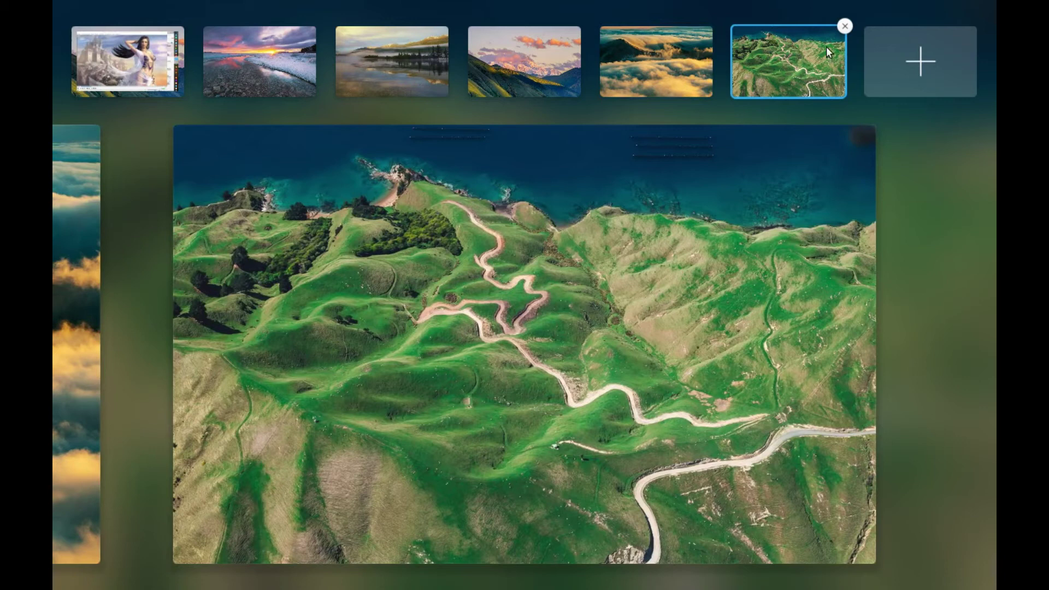
- Remove the sixth workspace with the green hills wallpaper and select the first workspace
click(845, 27)
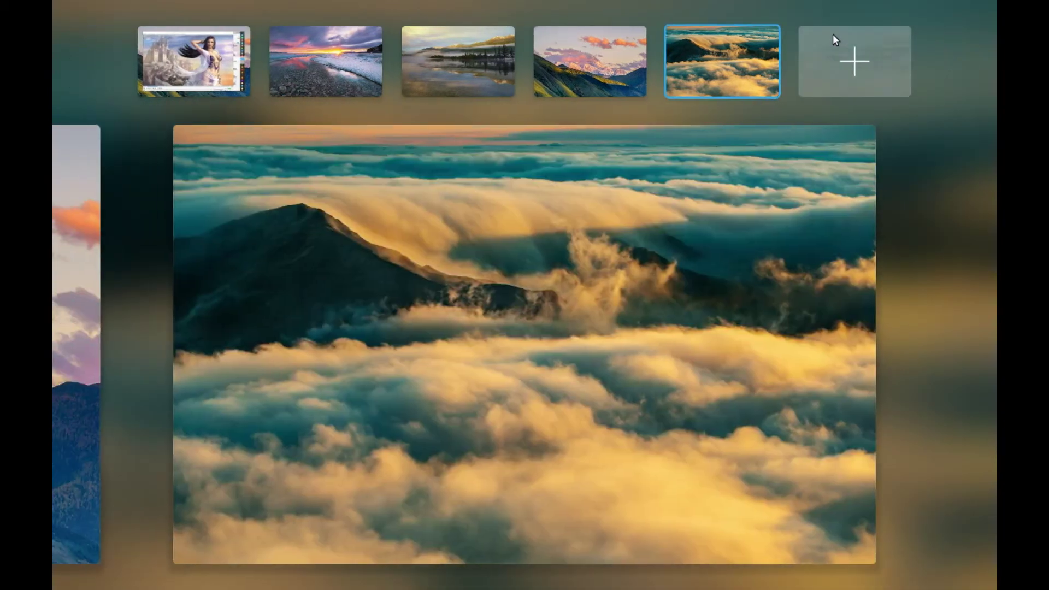
click(151, 53)
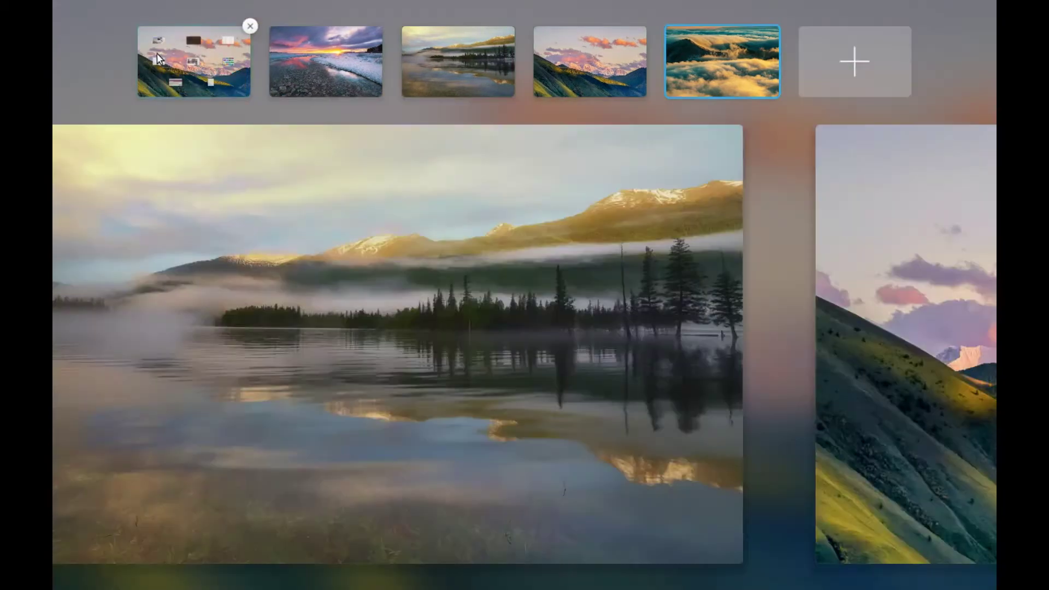
- Leave the multitasking view and browse all installed applications in the launcher's ungrouped grid
click(401, 270)
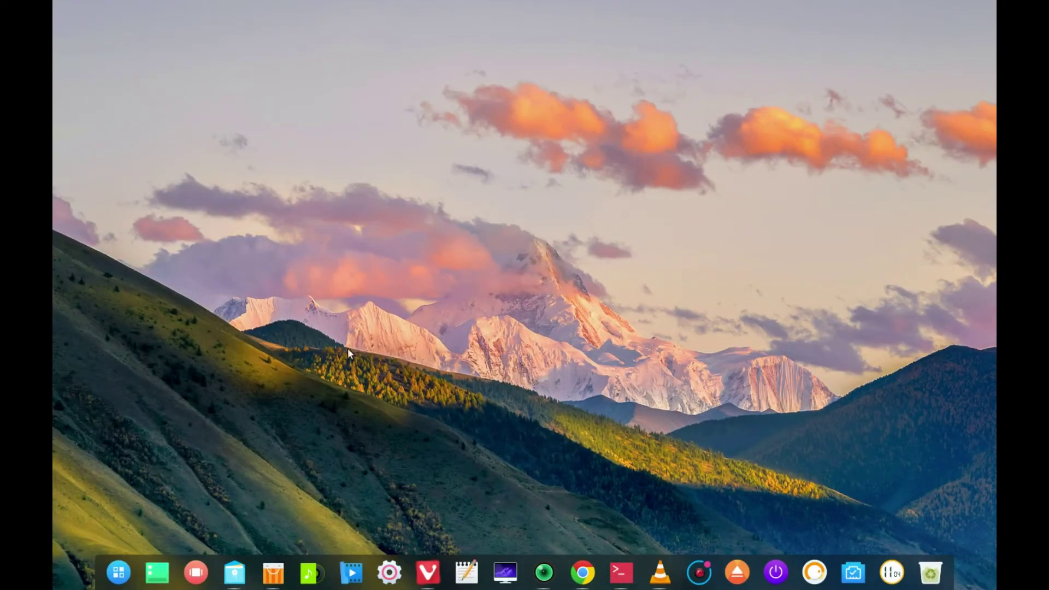
mouse_move(55, 5)
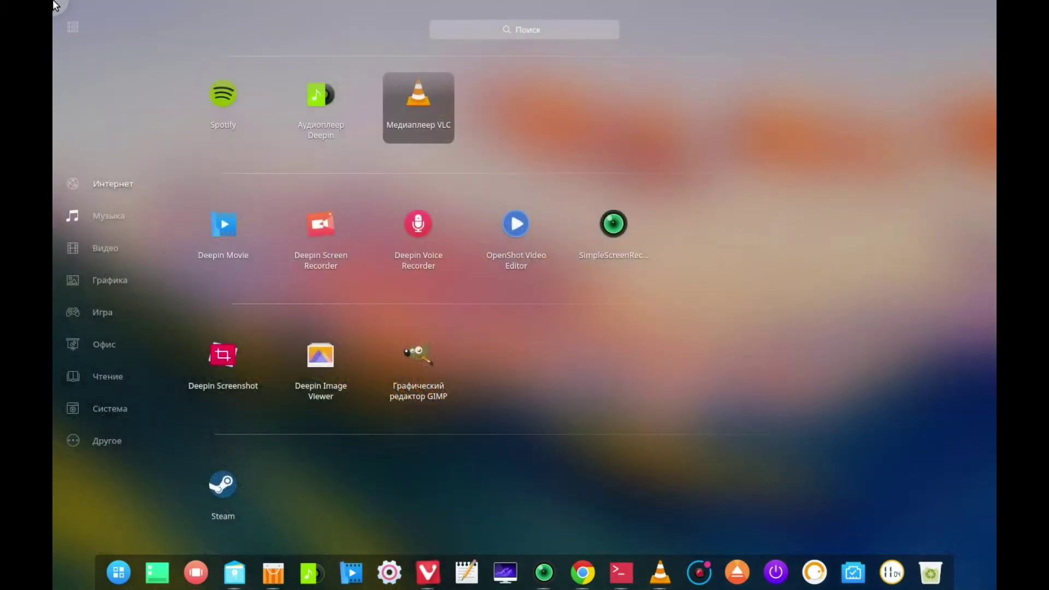
click(73, 27)
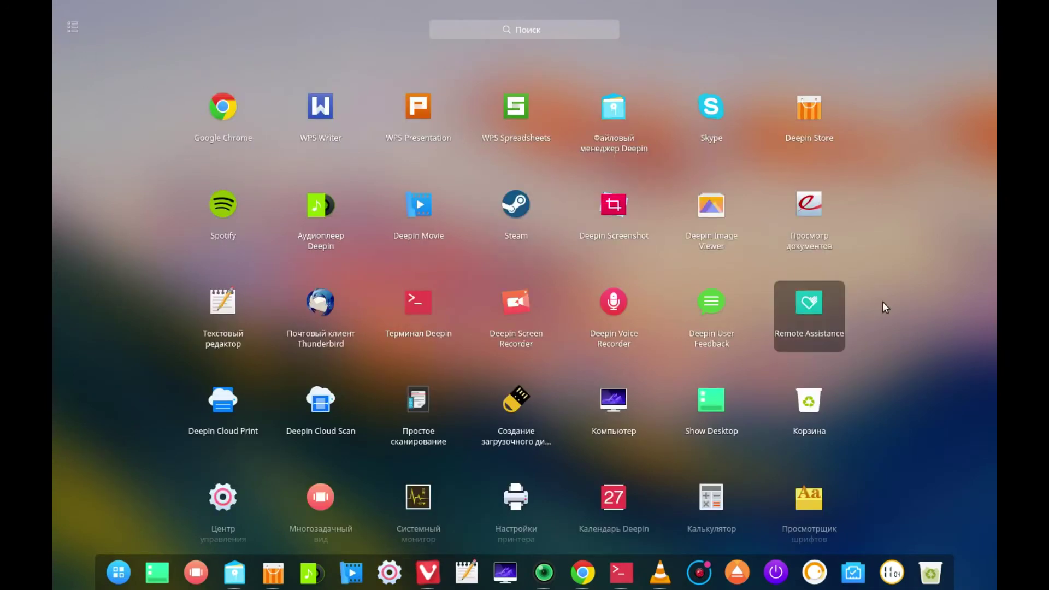
scroll(874, 355, down, 2)
scroll(873, 383, down, 3)
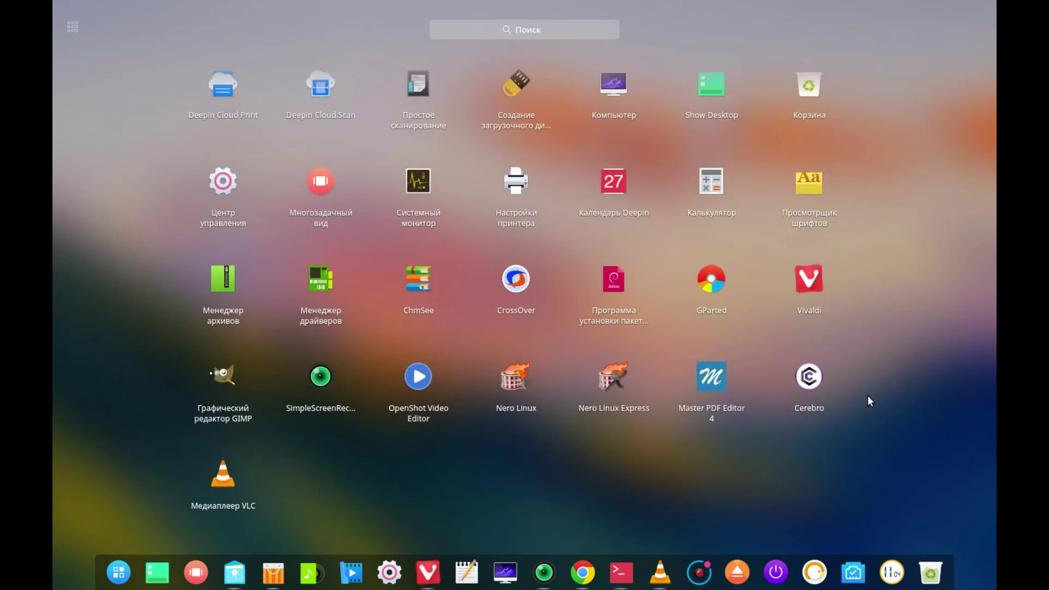
scroll(860, 413, up, 4)
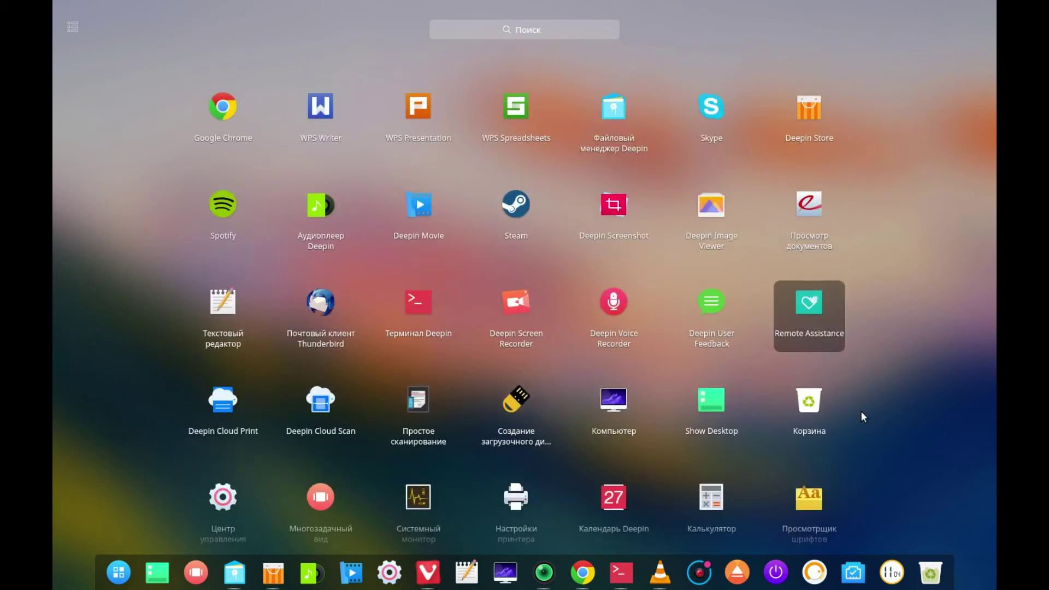
- Switch the launcher back to category view, look at the Офис and Система categories, and close the launcher
click(71, 27)
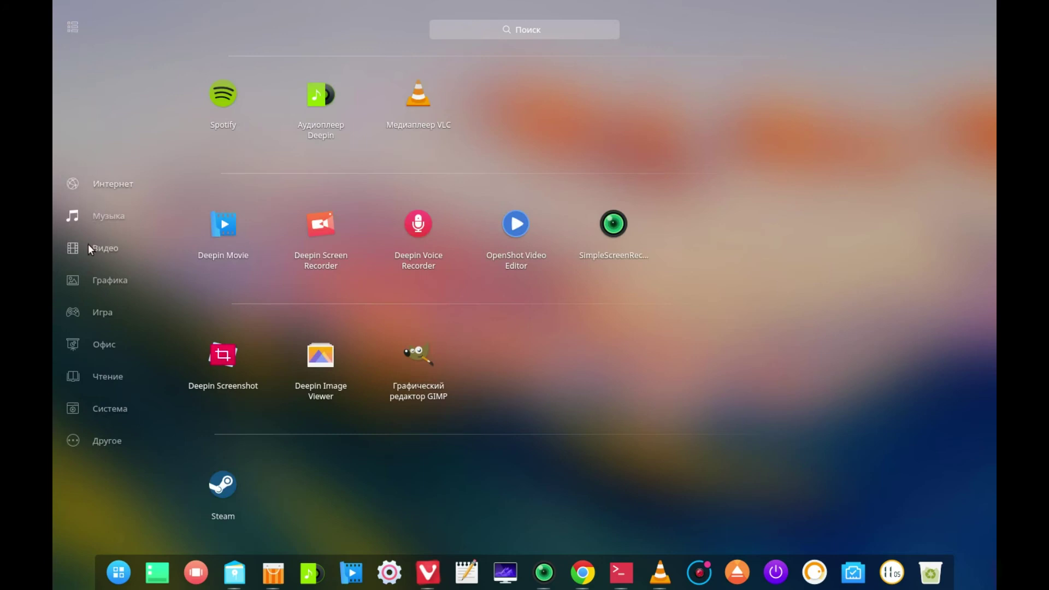
click(97, 345)
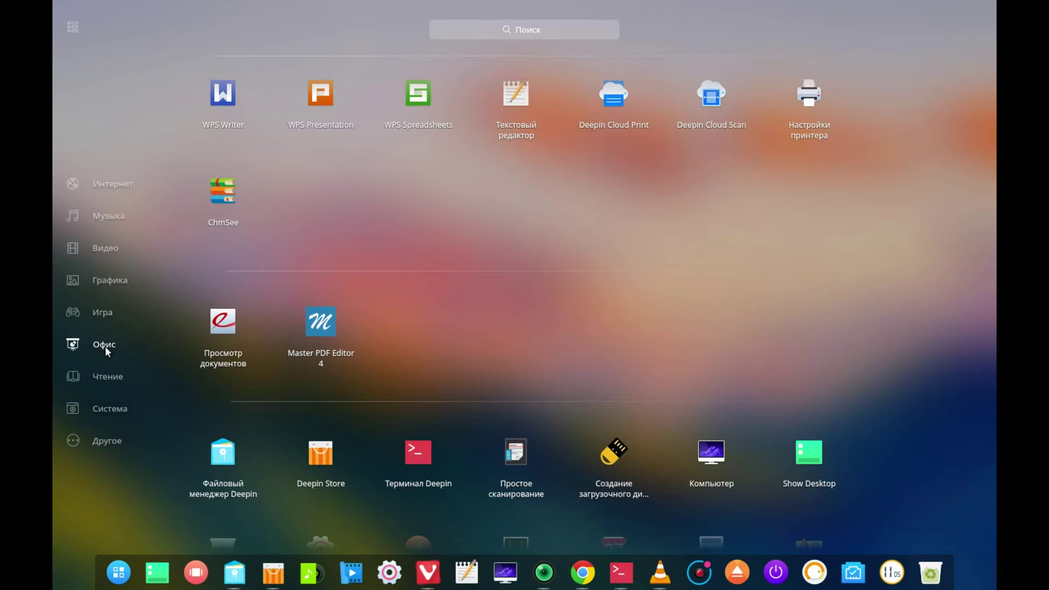
click(106, 409)
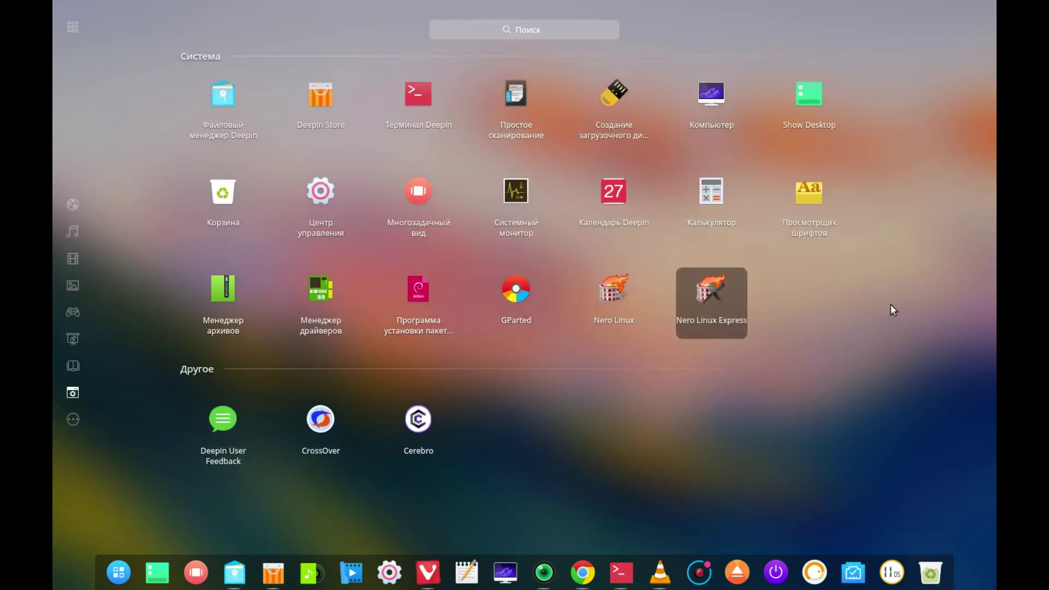
click(866, 440)
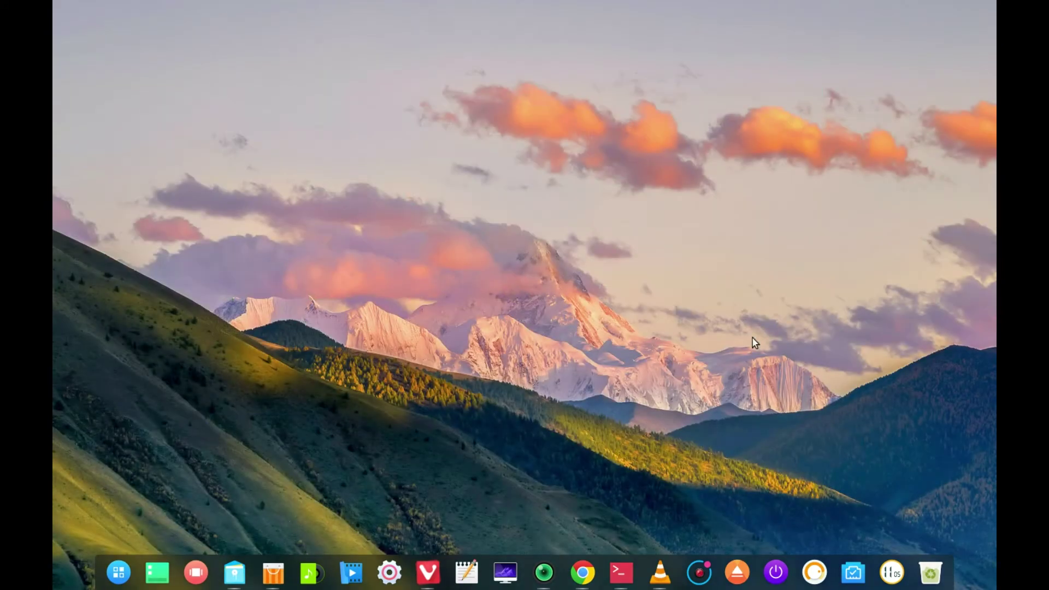
- Try the Sea and flattr icon themes in the Тема settings, restore the default deepin icons and view the cursor themes
click(389, 572)
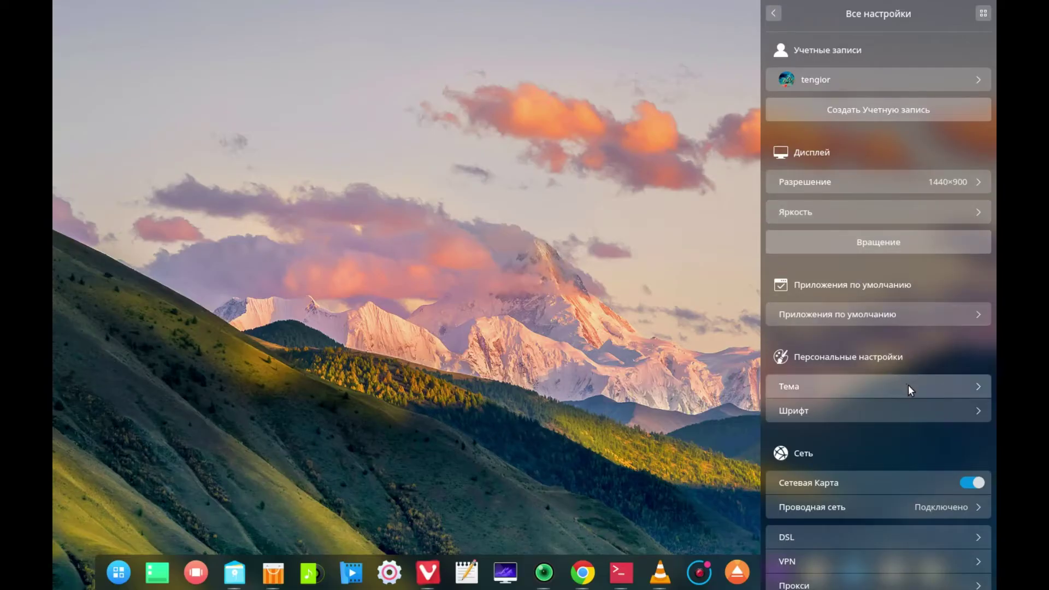
click(939, 389)
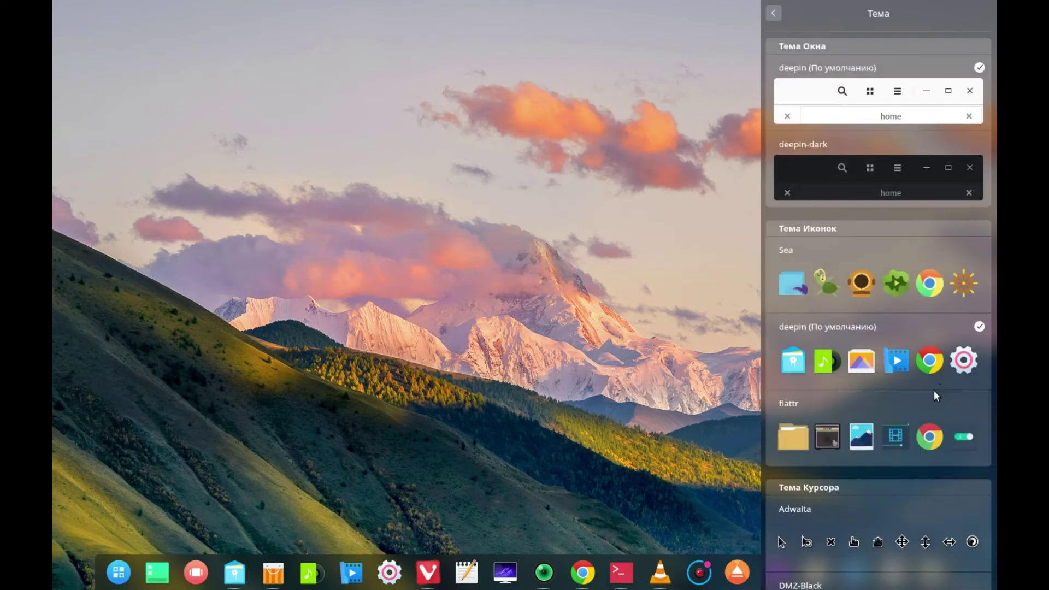
click(898, 281)
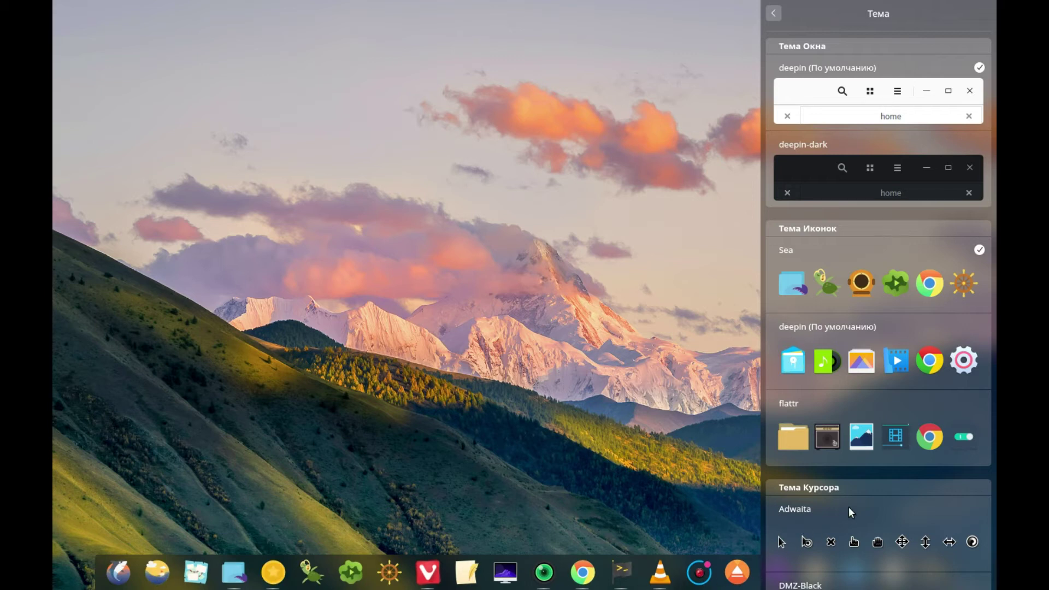
click(897, 435)
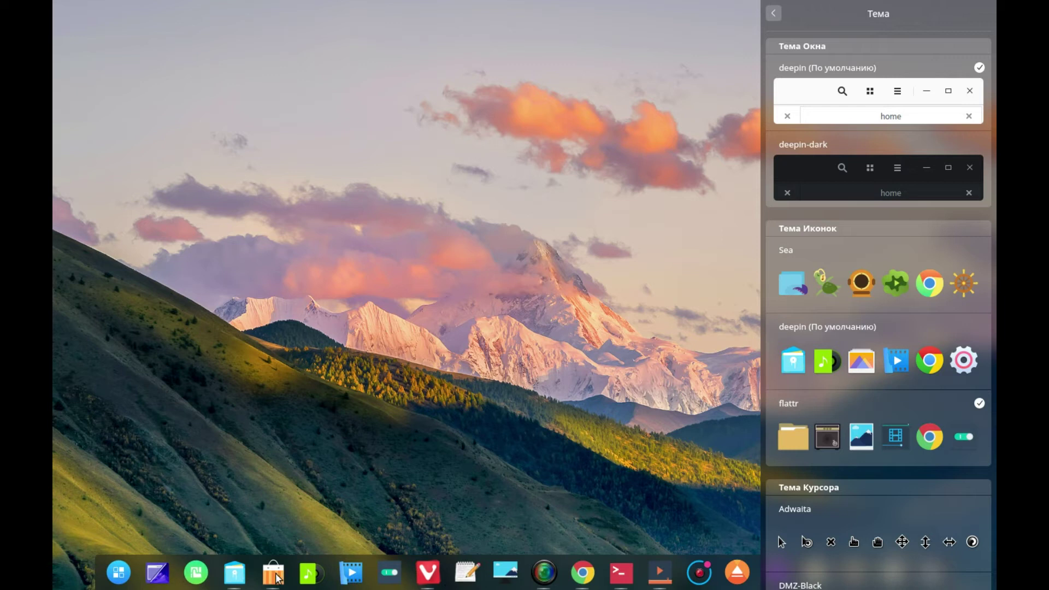
click(887, 365)
scroll(884, 371, down, 5)
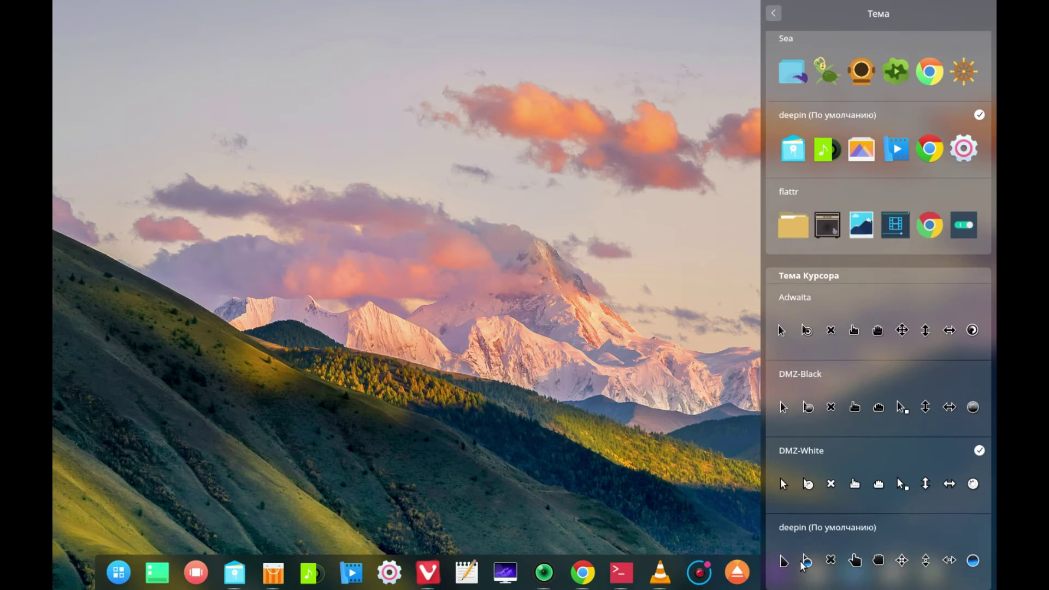
click(773, 13)
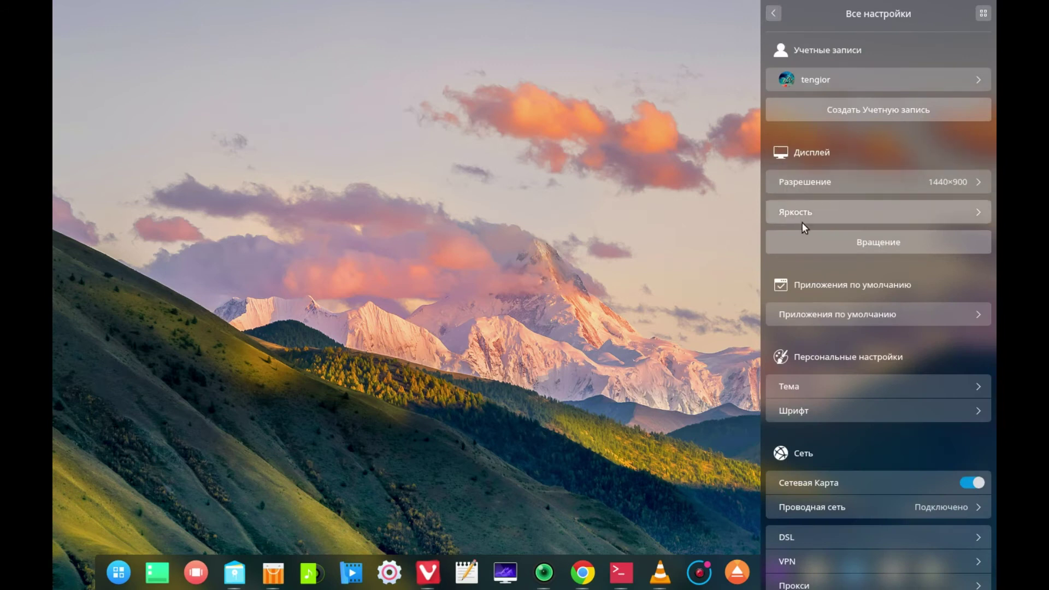
- Browse the available standard fonts in the Шрифт settings and return to the full settings list
click(980, 414)
click(949, 116)
scroll(914, 230, down, 3)
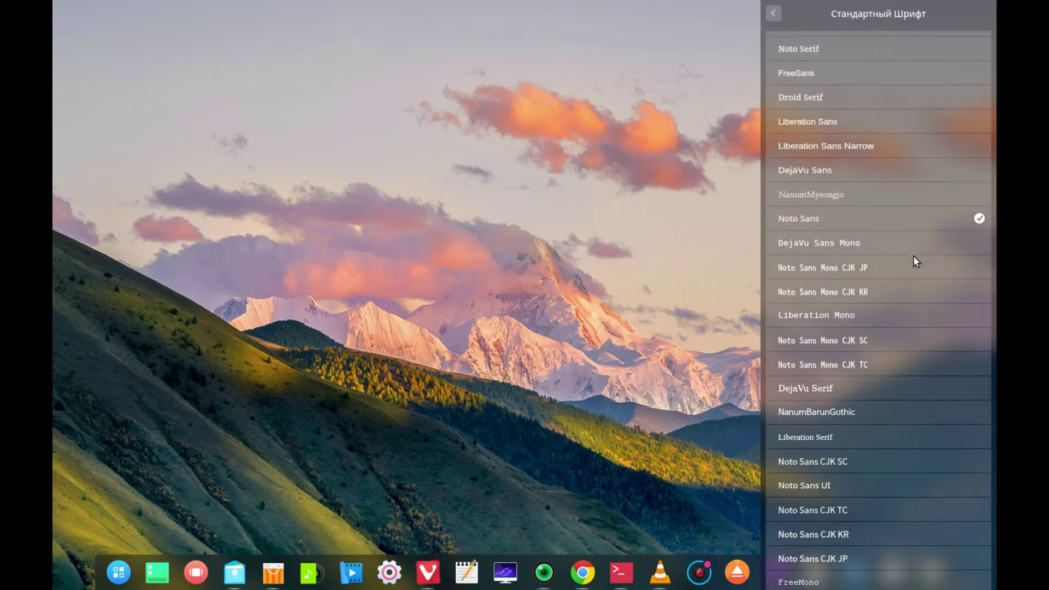
scroll(874, 163, up, 4)
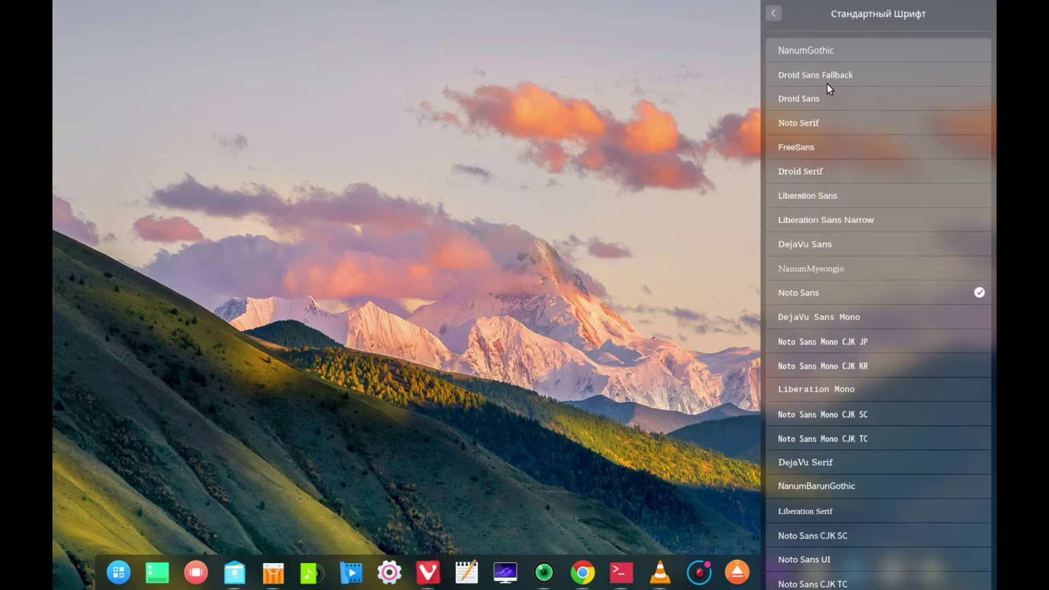
click(772, 13)
click(773, 13)
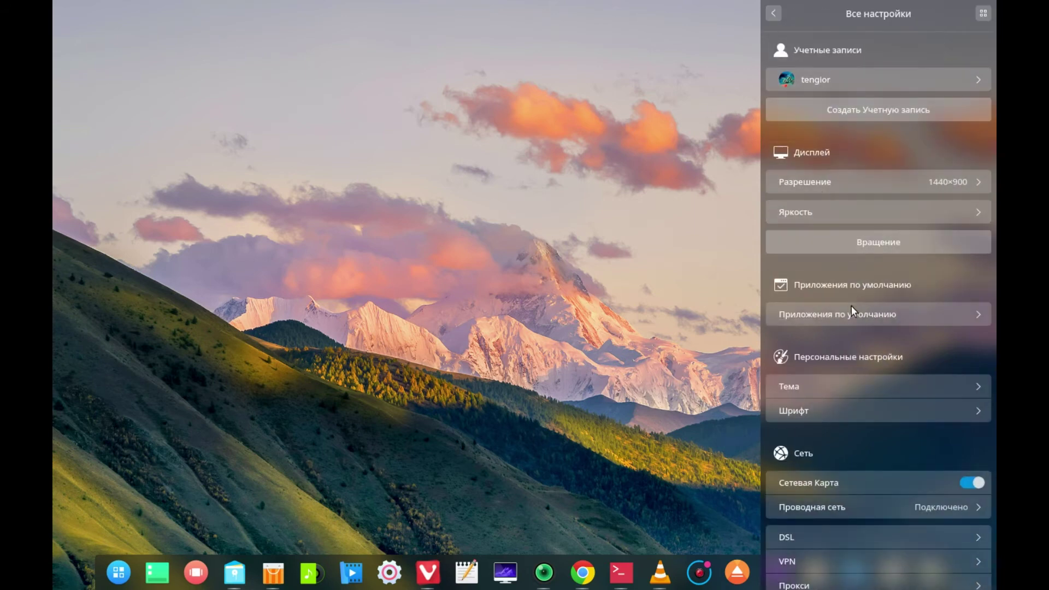
- Look through the network, Bluetooth and sound sections of the settings
scroll(845, 324, down, 2)
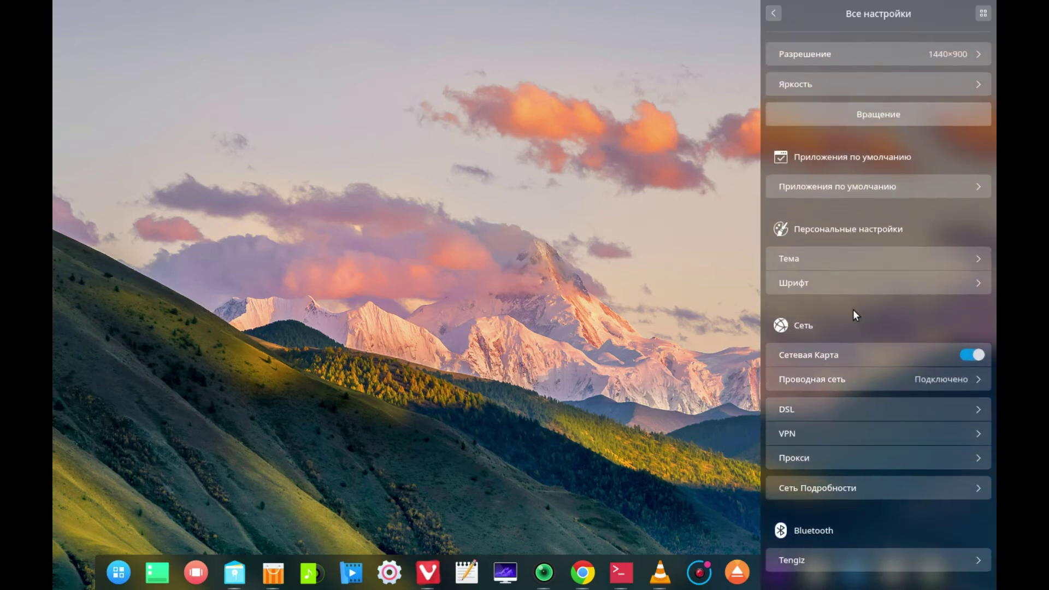
scroll(850, 309, down, 4)
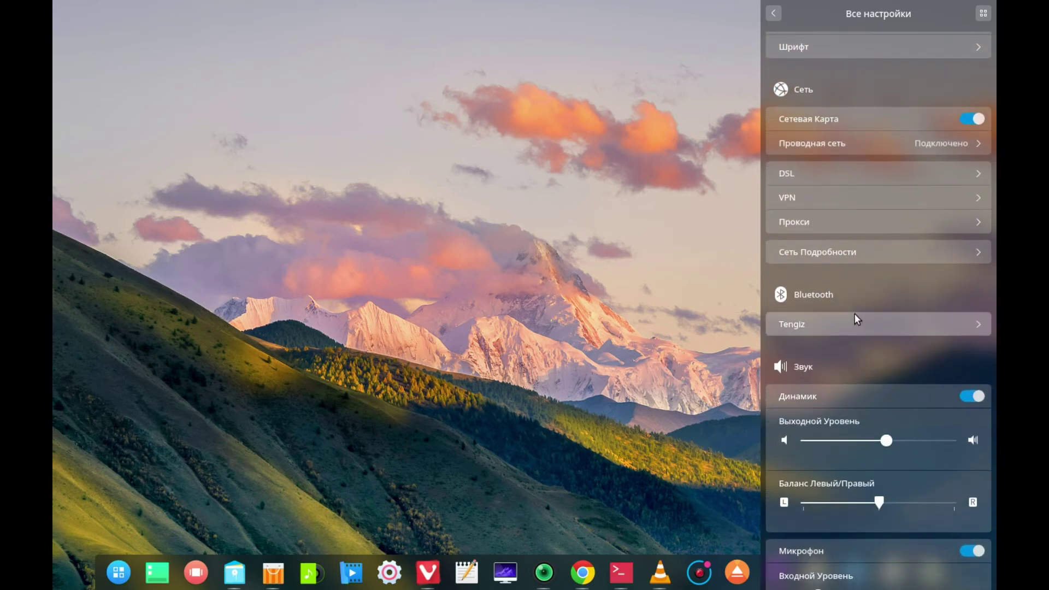
scroll(854, 314, down, 2)
scroll(854, 314, down, 3)
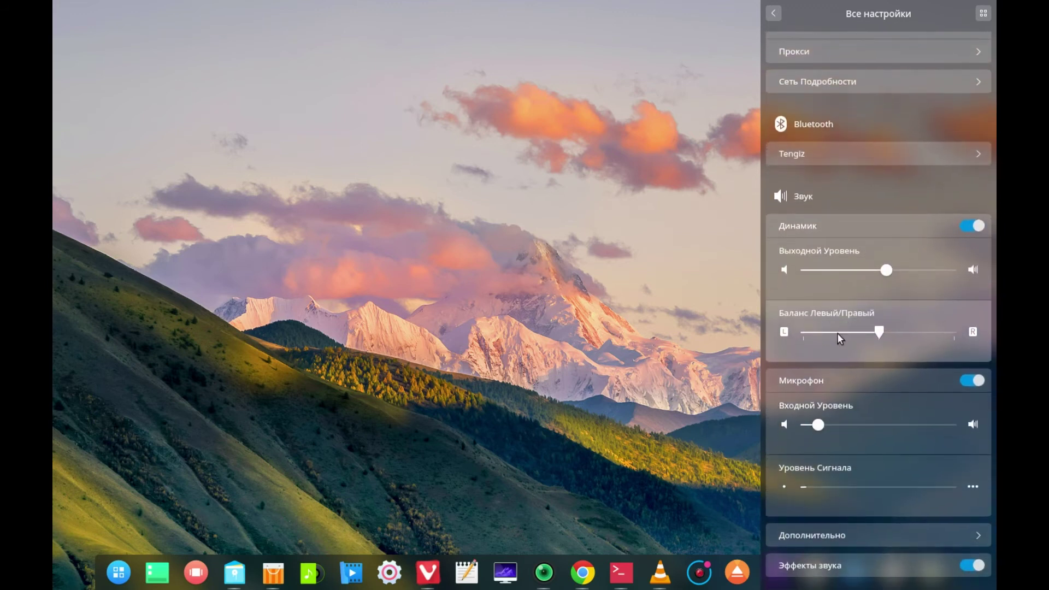
scroll(835, 336, down, 6)
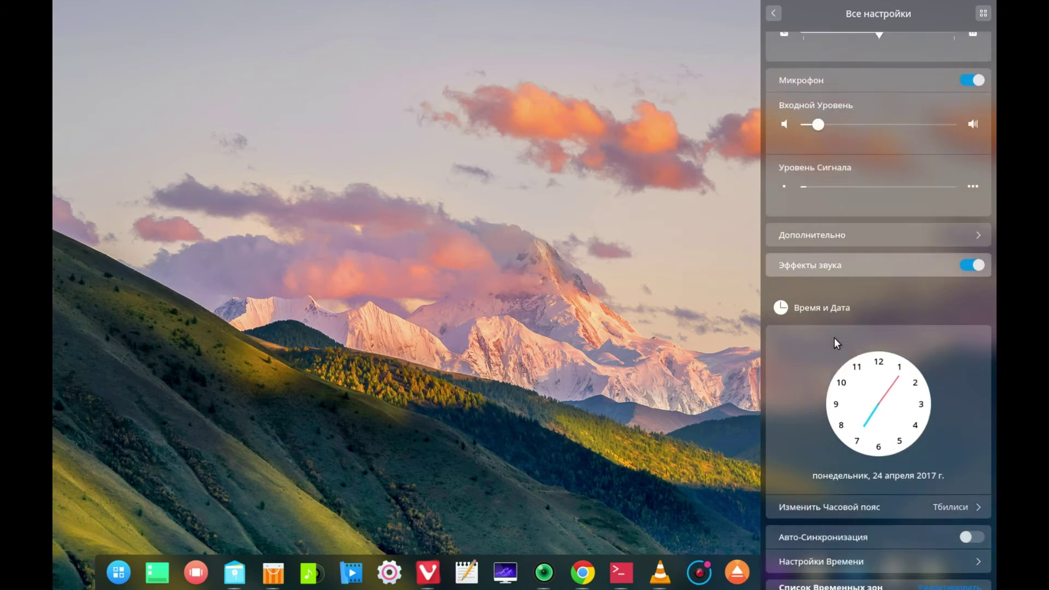
- Examine the Время и Дата section and its Настройки Времени page, leaving the page without changes
scroll(834, 341, down, 2)
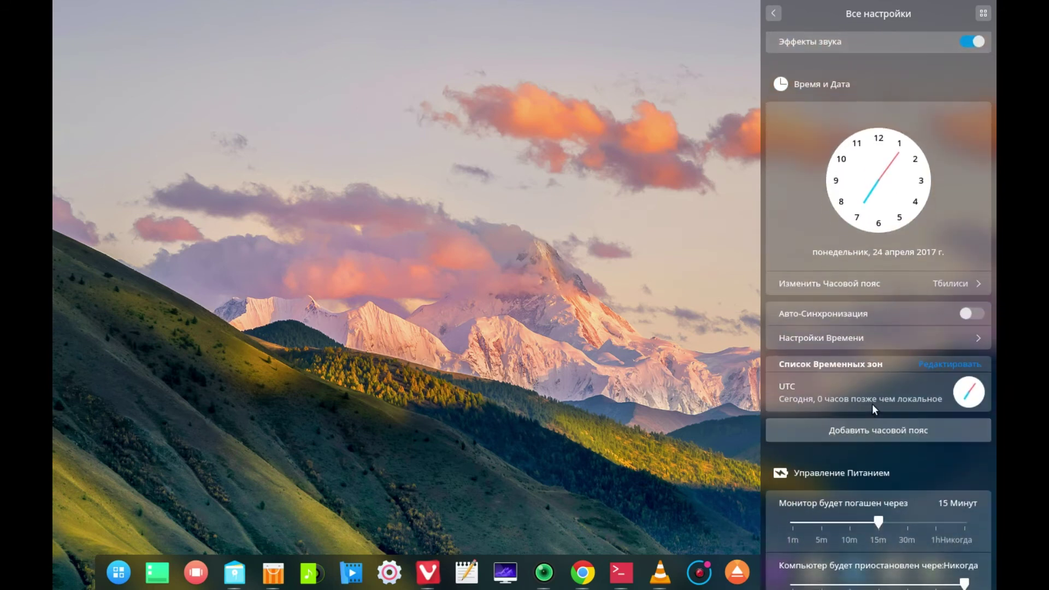
click(883, 336)
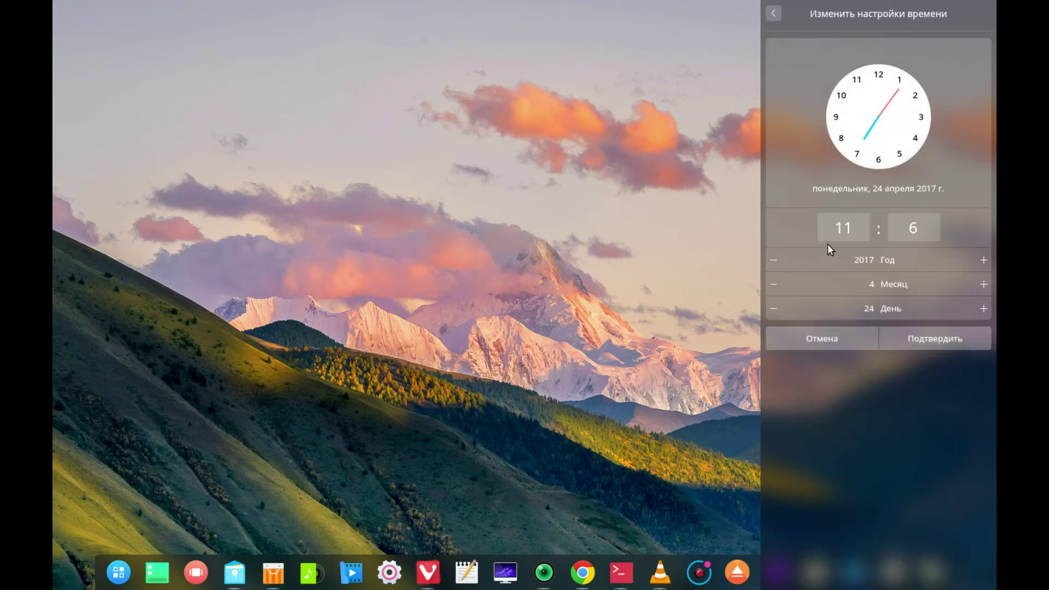
click(776, 12)
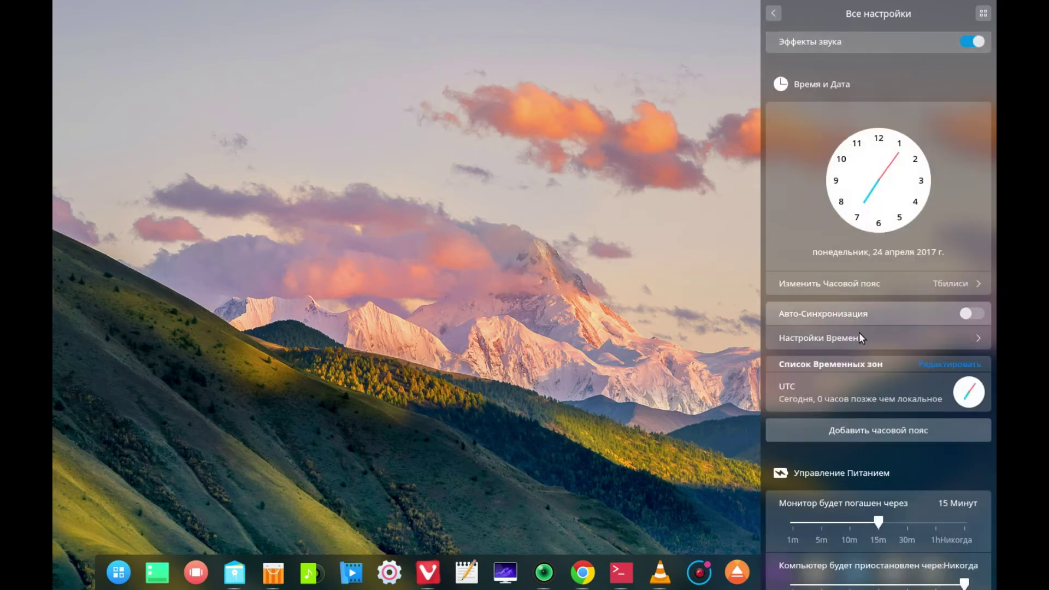
- Look through the power management, mouse and touchpad, and language and keyboard settings
scroll(869, 362, down, 5)
scroll(869, 362, down, 5)
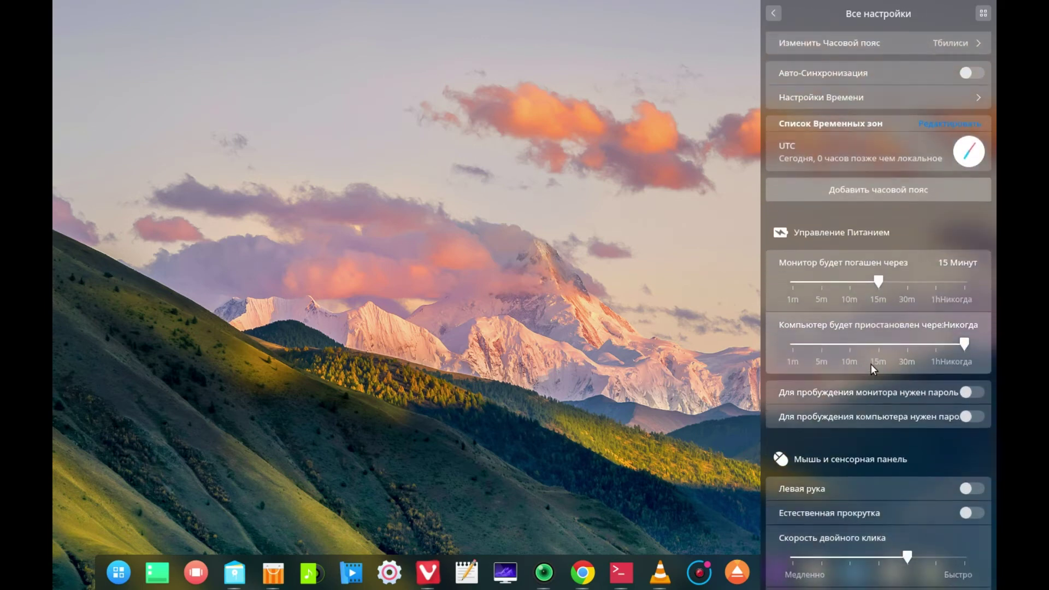
scroll(866, 365, down, 3)
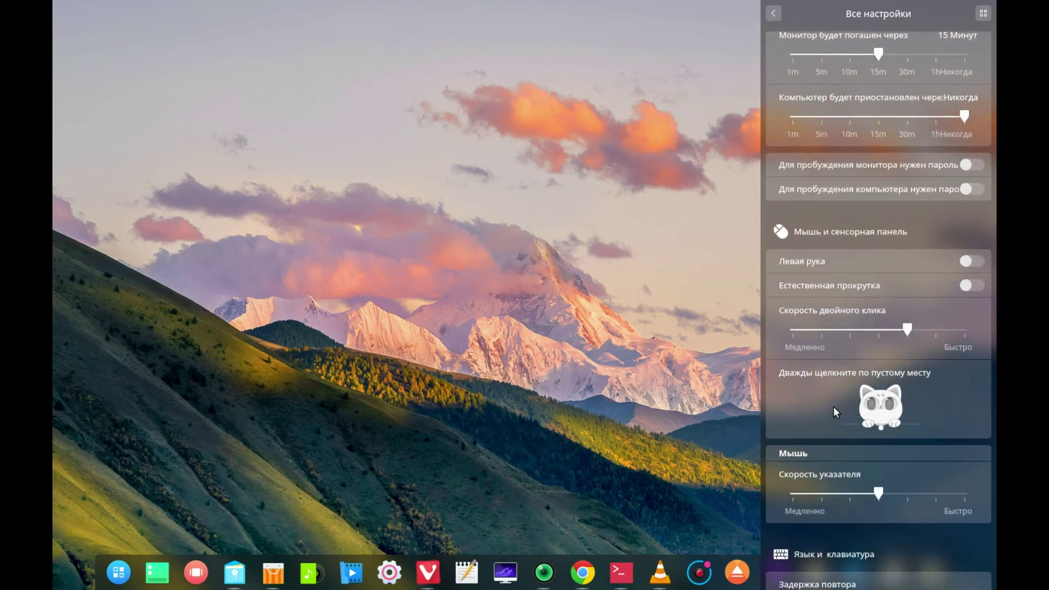
scroll(834, 407, down, 5)
scroll(835, 402, down, 6)
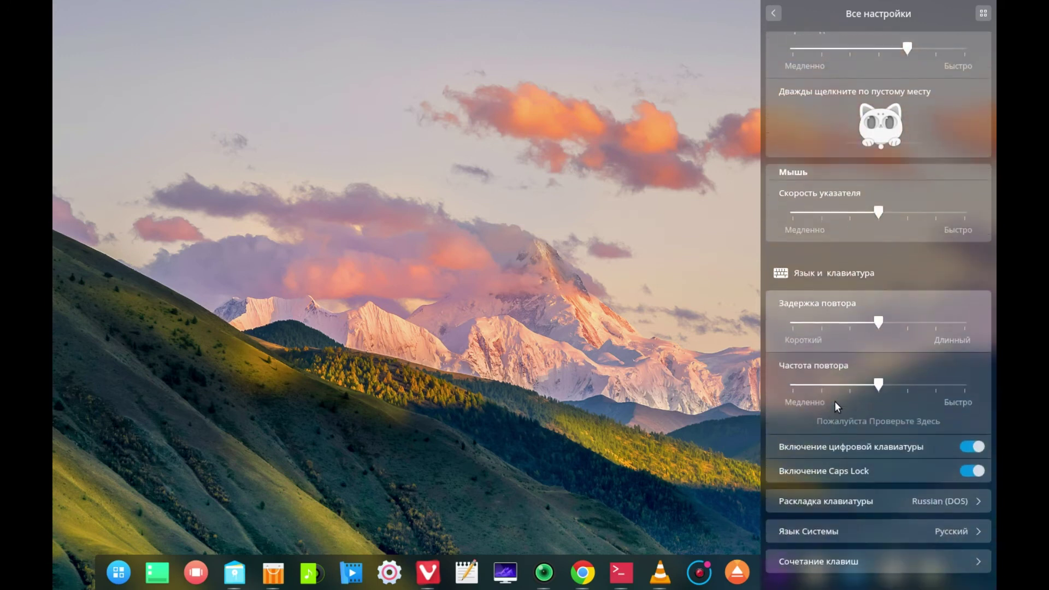
scroll(835, 348, down, 2)
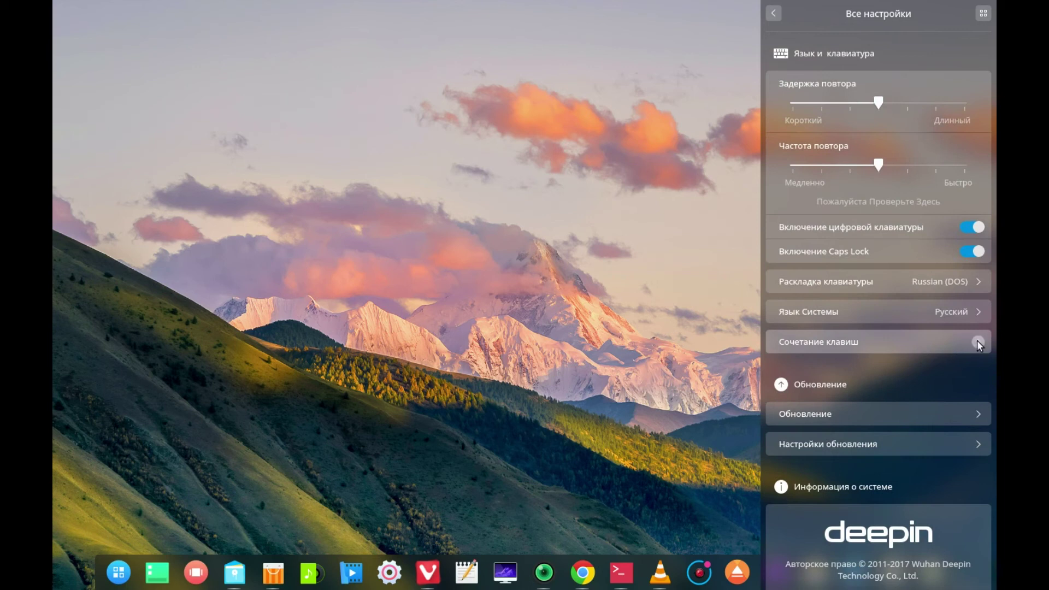
- Examine the list of system and window keyboard shortcuts and return to the full settings list
click(977, 342)
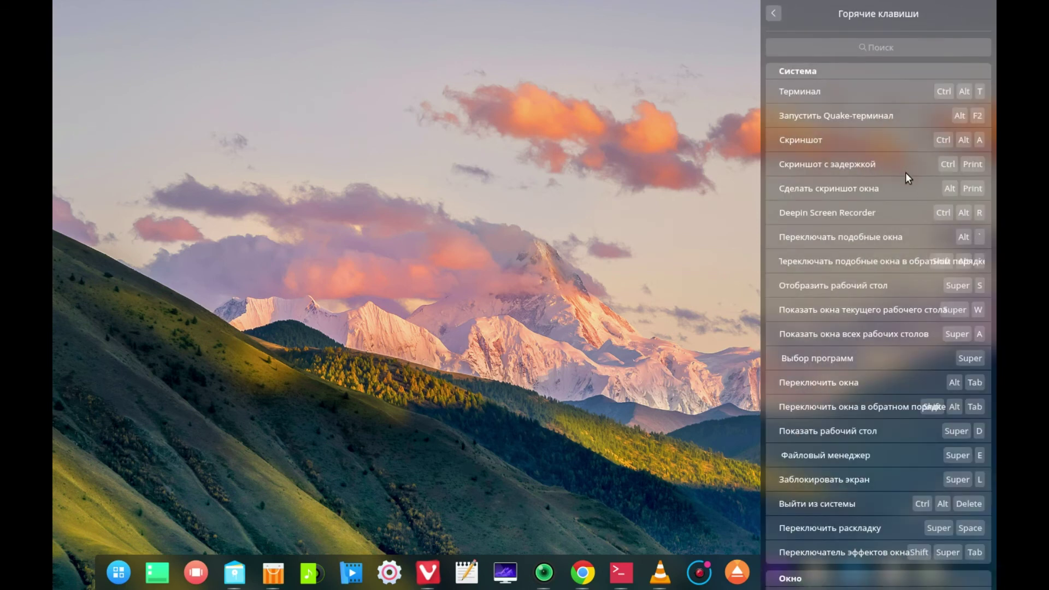
scroll(907, 172, down, 3)
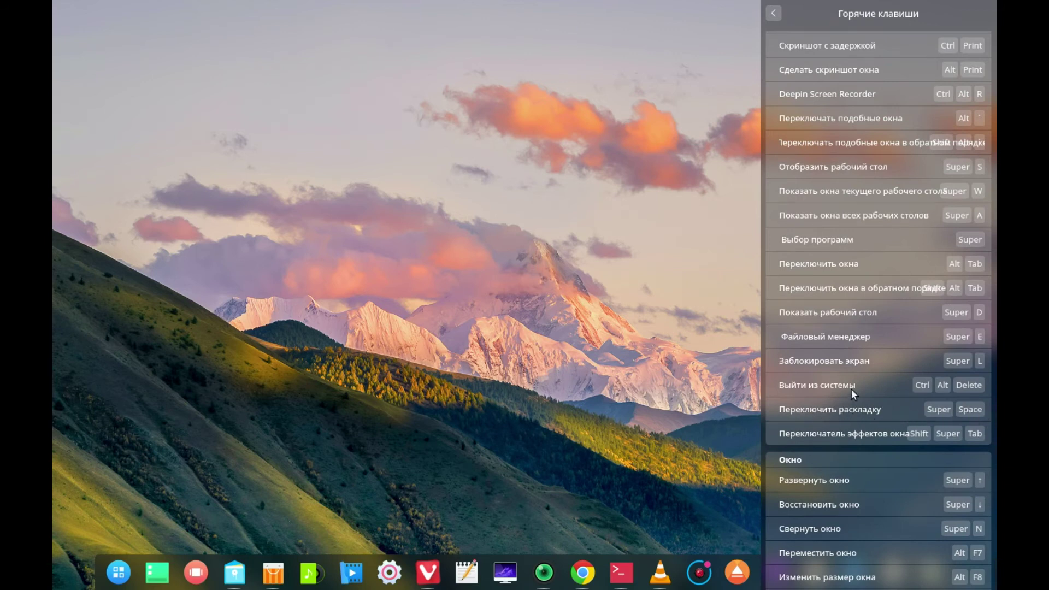
click(771, 12)
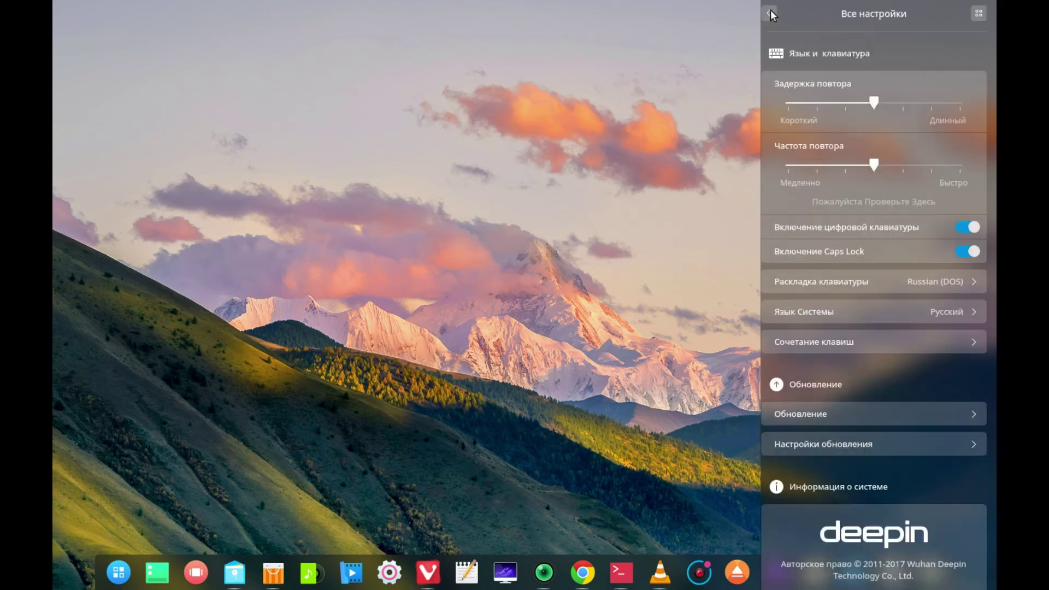
- Examine the system information section and the Меню Загрузки options, and return to the full settings list
scroll(841, 244, down, 3)
scroll(844, 246, down, 2)
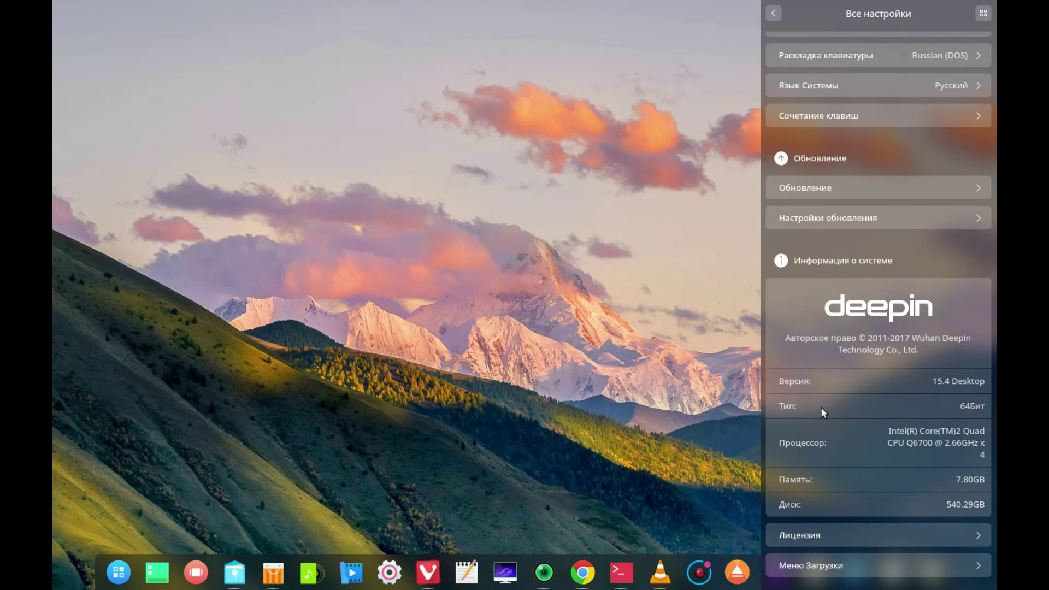
click(979, 566)
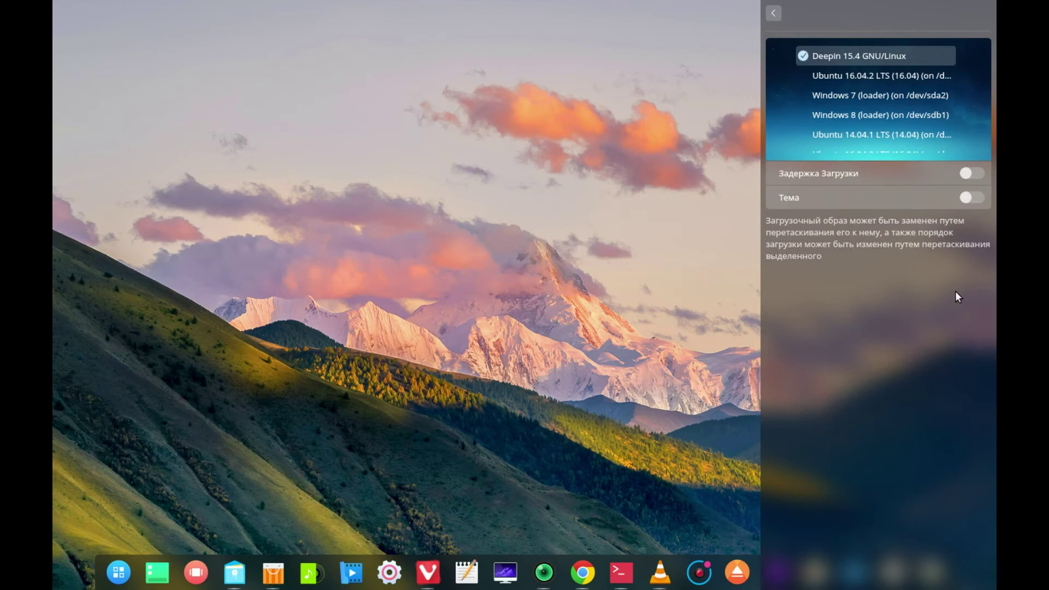
scroll(951, 100, down, 1)
scroll(952, 106, up, 1)
click(772, 14)
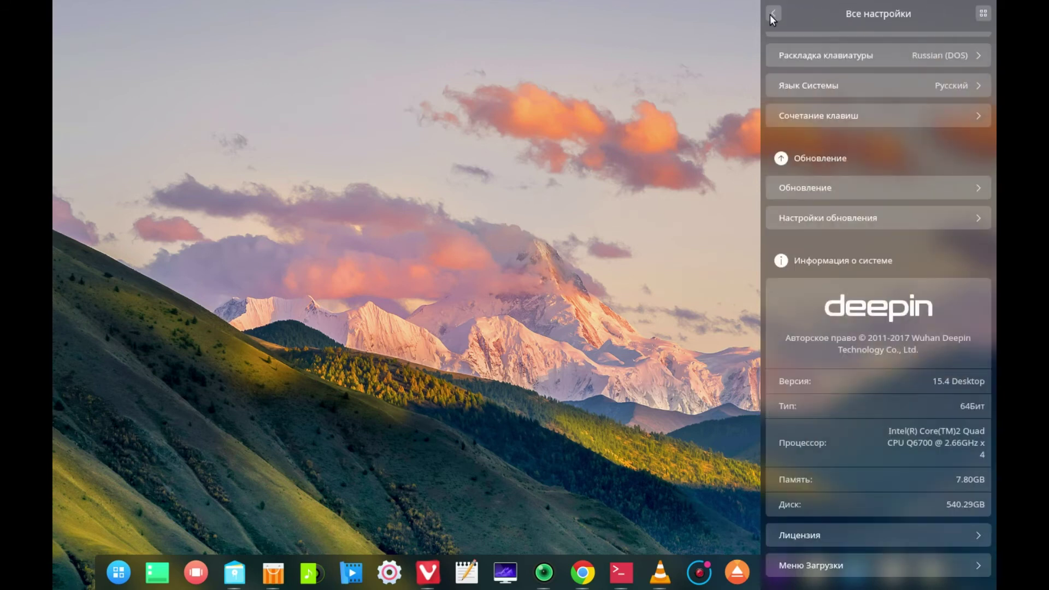
- Close the settings and browse the video applications in the Deepin store, leaving the store window minimized
click(735, 421)
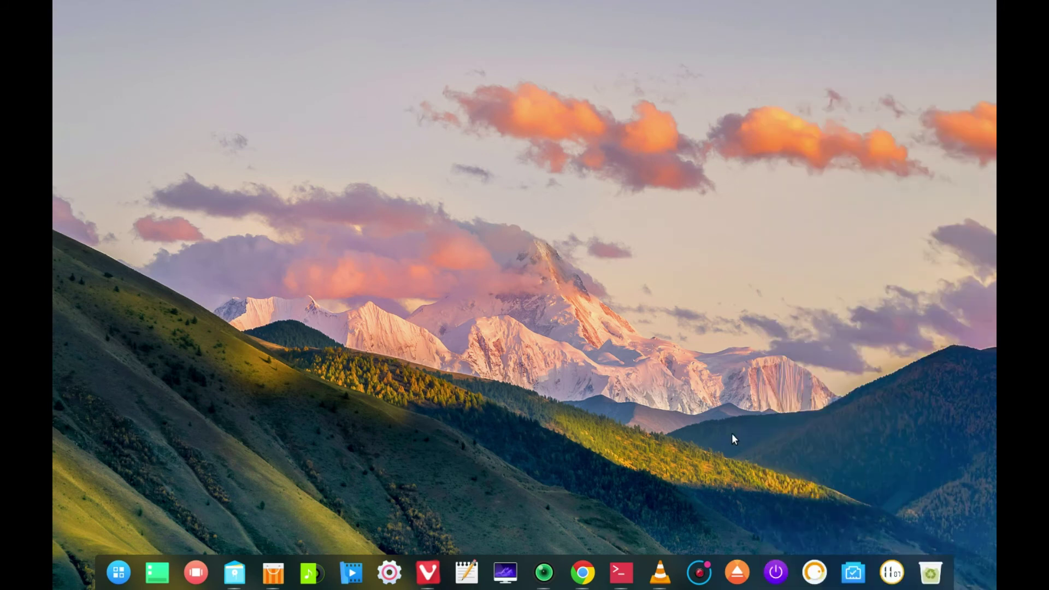
click(276, 572)
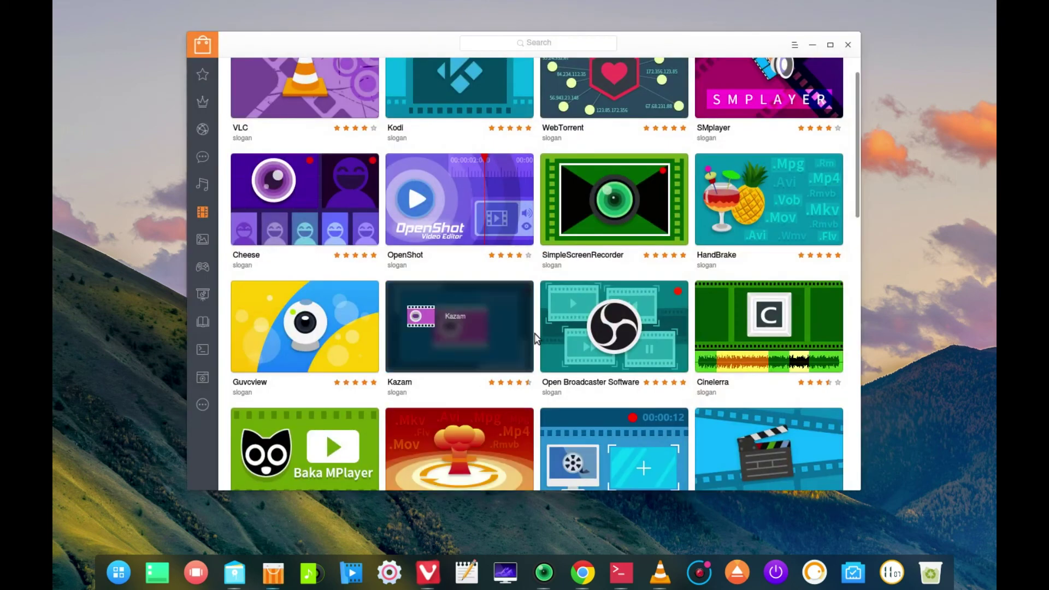
scroll(612, 282, up, 2)
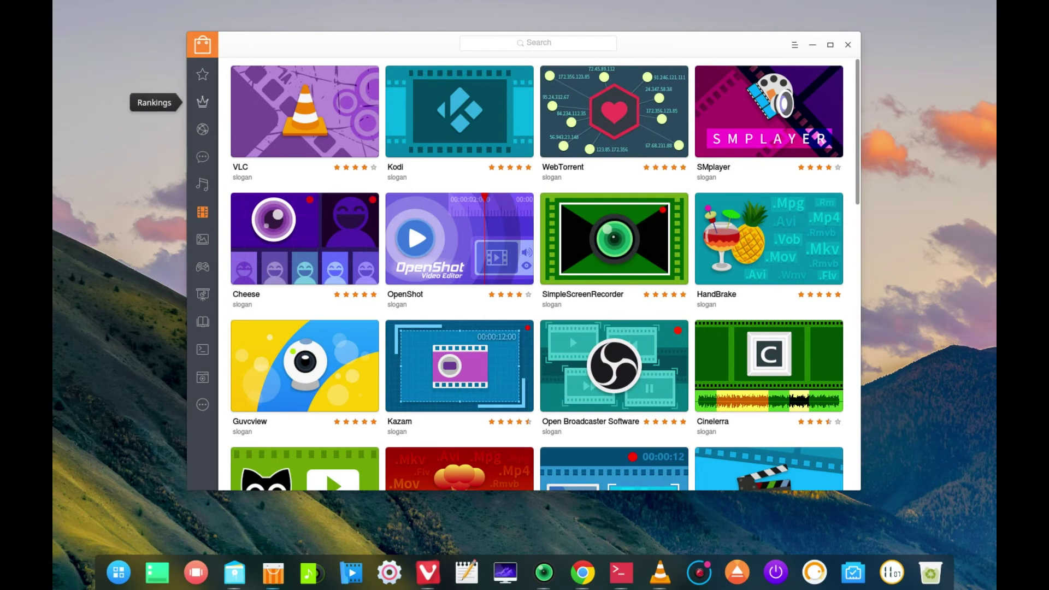
scroll(535, 246, down, 1)
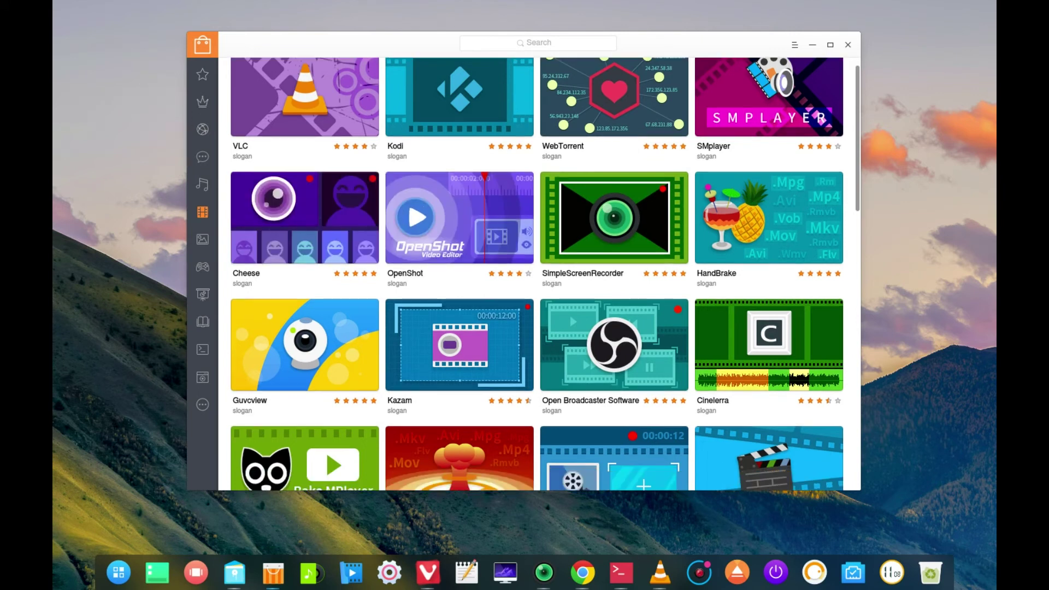
scroll(612, 246, up, 1)
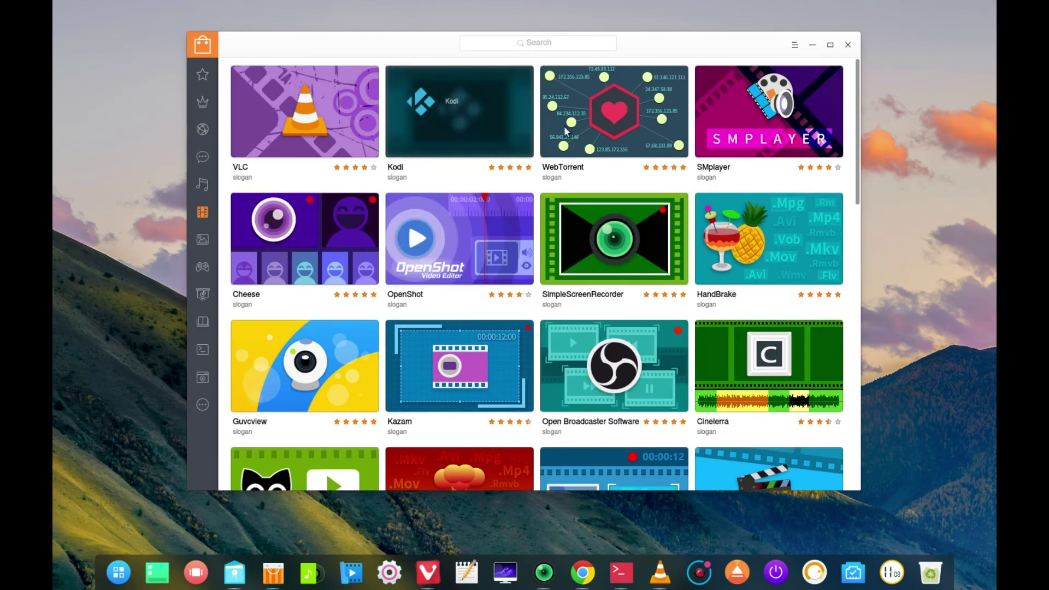
click(812, 45)
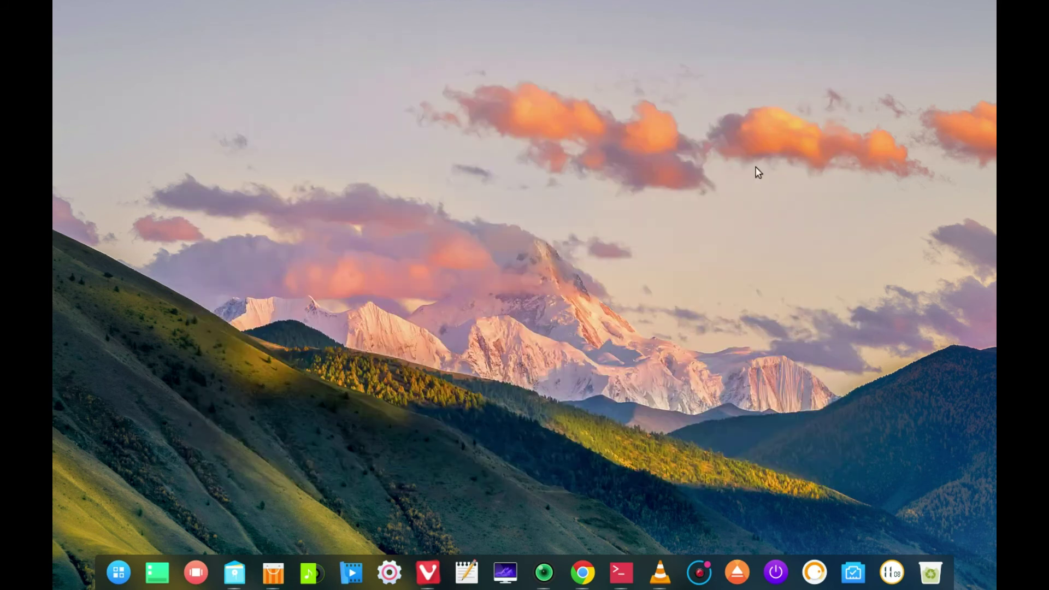
- Open the 500 drive in the file manager and compare its contents in icon view and list view
click(234, 572)
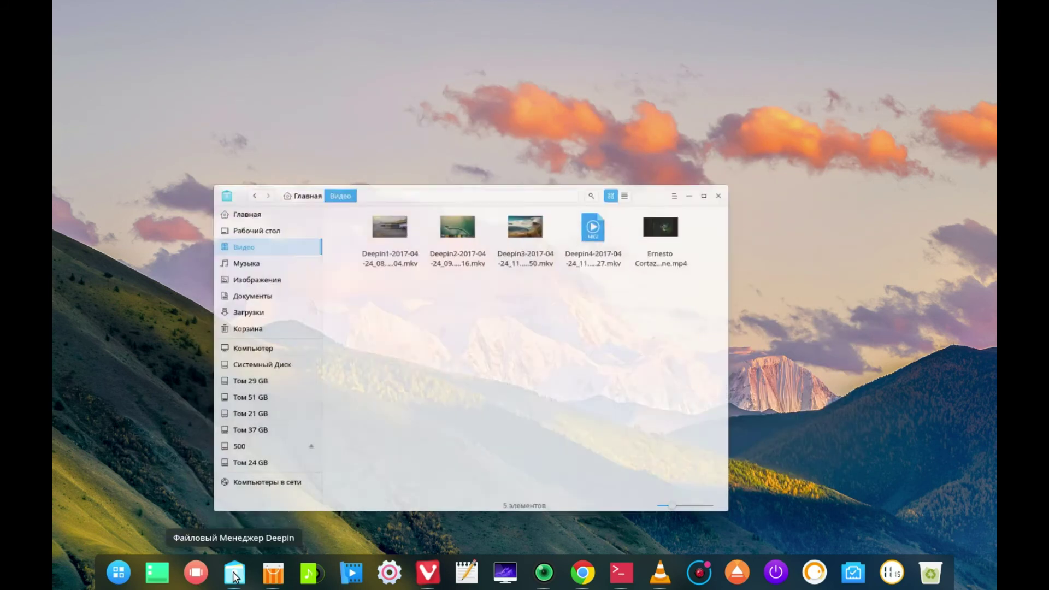
click(254, 418)
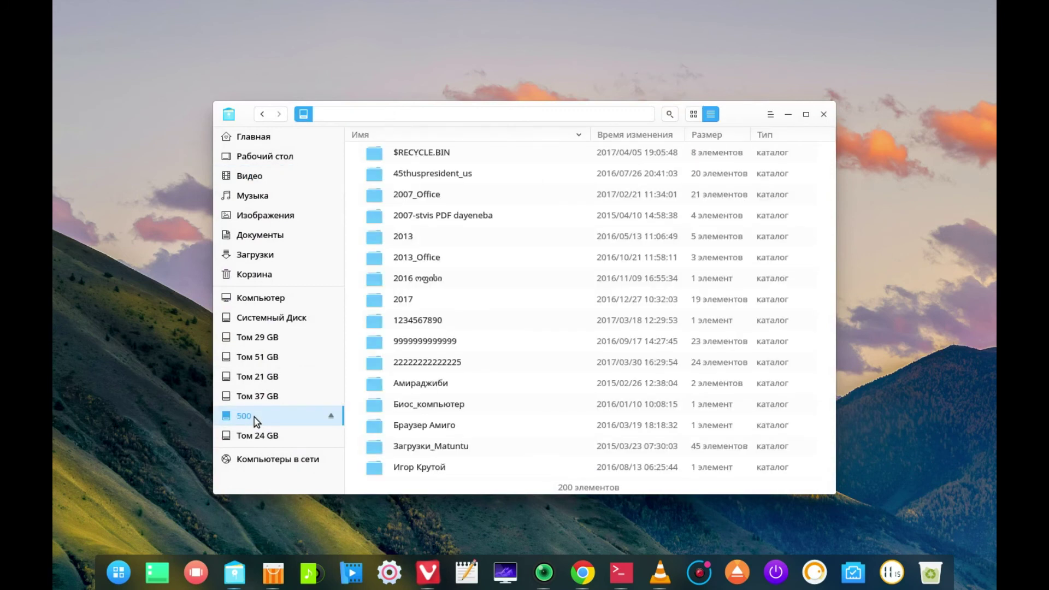
click(694, 116)
scroll(618, 375, down, 3)
scroll(632, 407, up, 1)
scroll(632, 407, up, 2)
click(710, 114)
- In the file manager settings, try Двойной щелчок and set Открыть файл to Щелчок, then close the settings and minimize the file manager
click(770, 115)
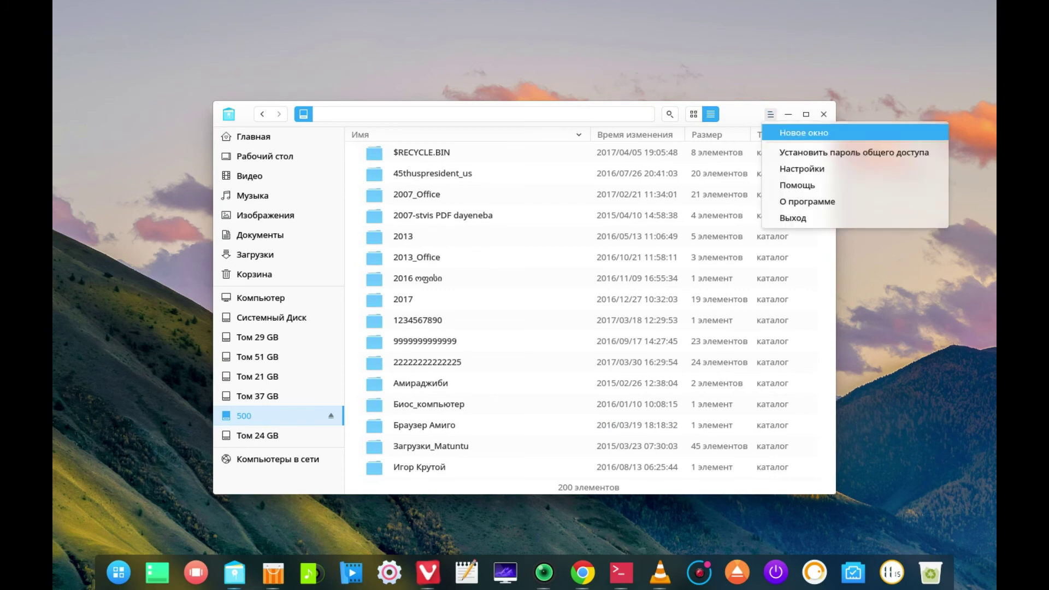
click(801, 169)
click(710, 233)
click(703, 250)
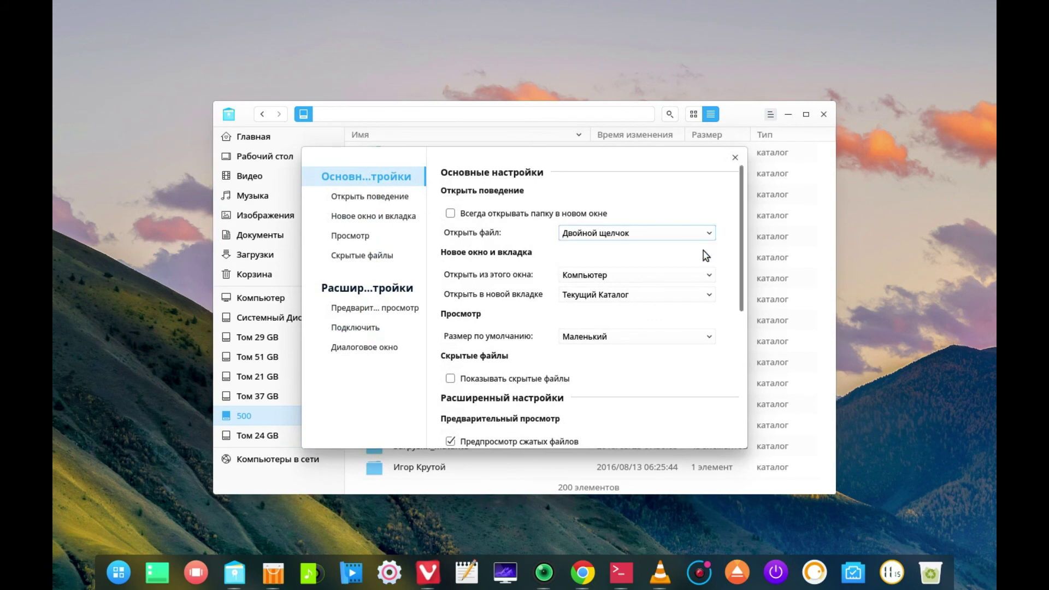
click(709, 234)
click(693, 224)
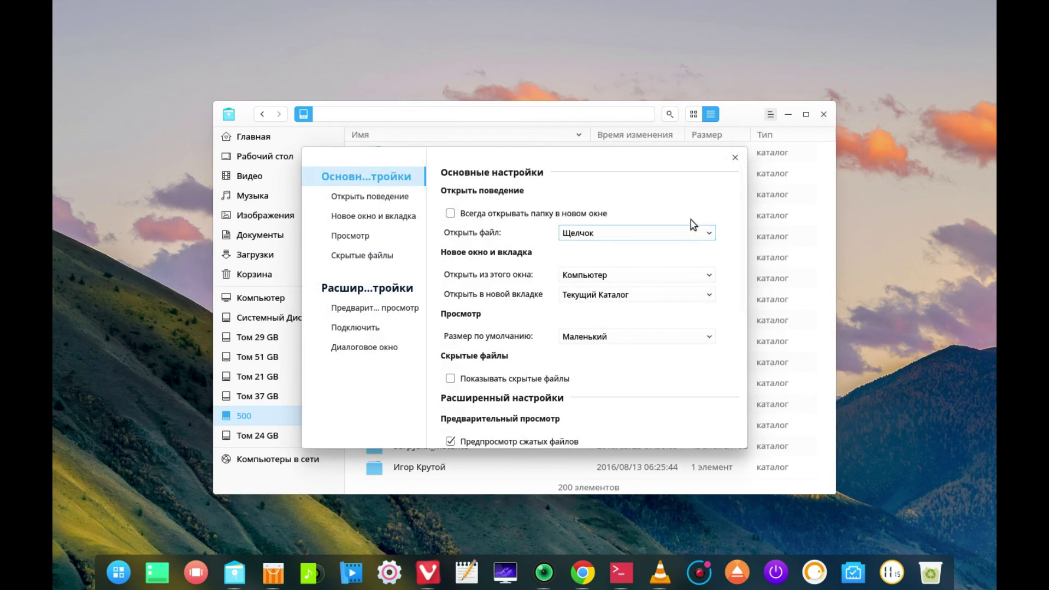
click(735, 157)
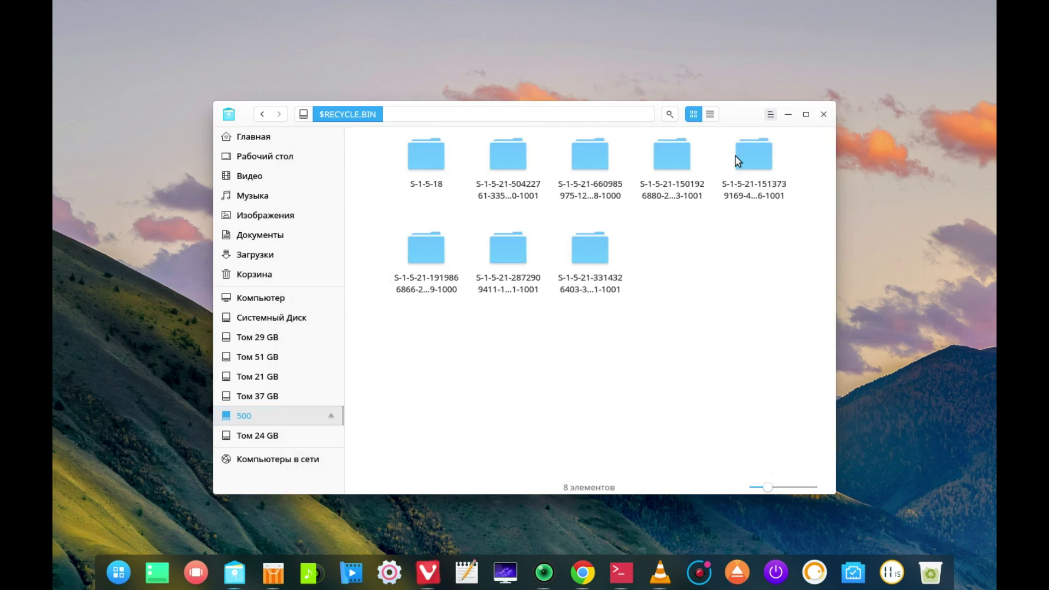
click(788, 114)
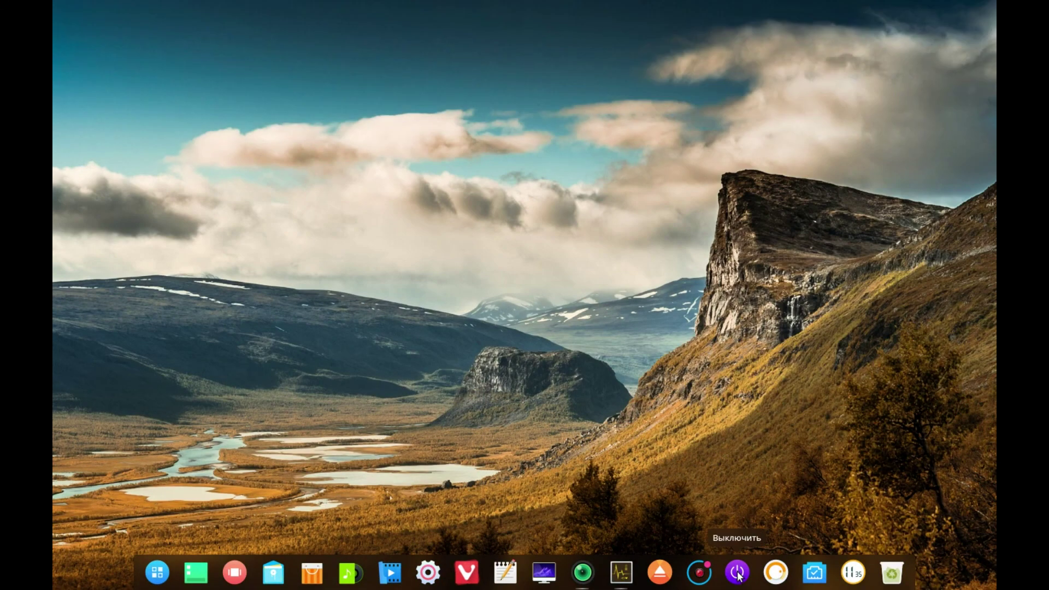
- Look at the shutdown, restart, suspend, lock and log-out options of the power screen and return to the desktop
click(737, 572)
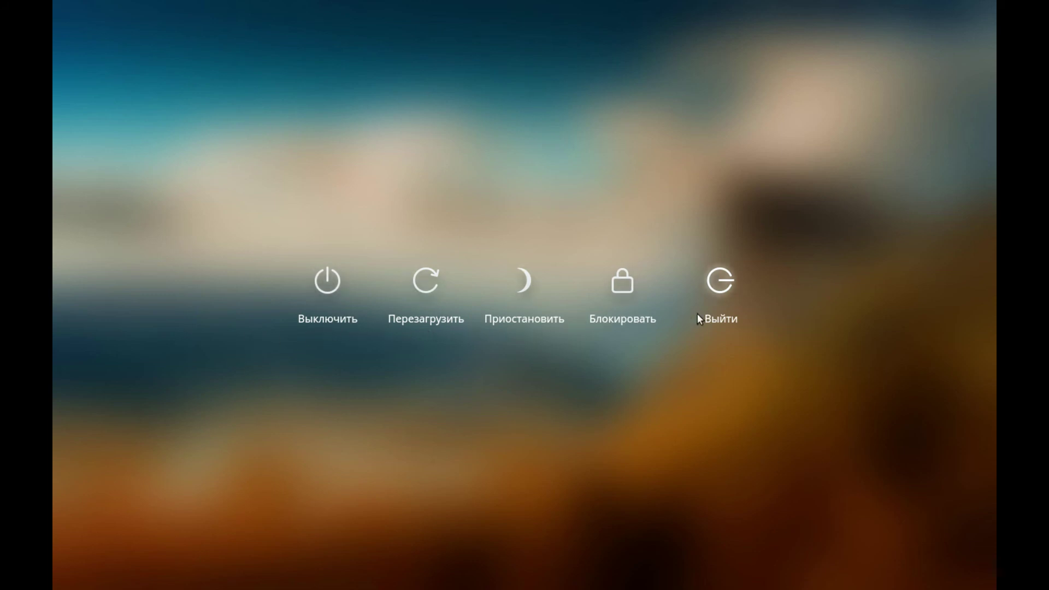
click(770, 425)
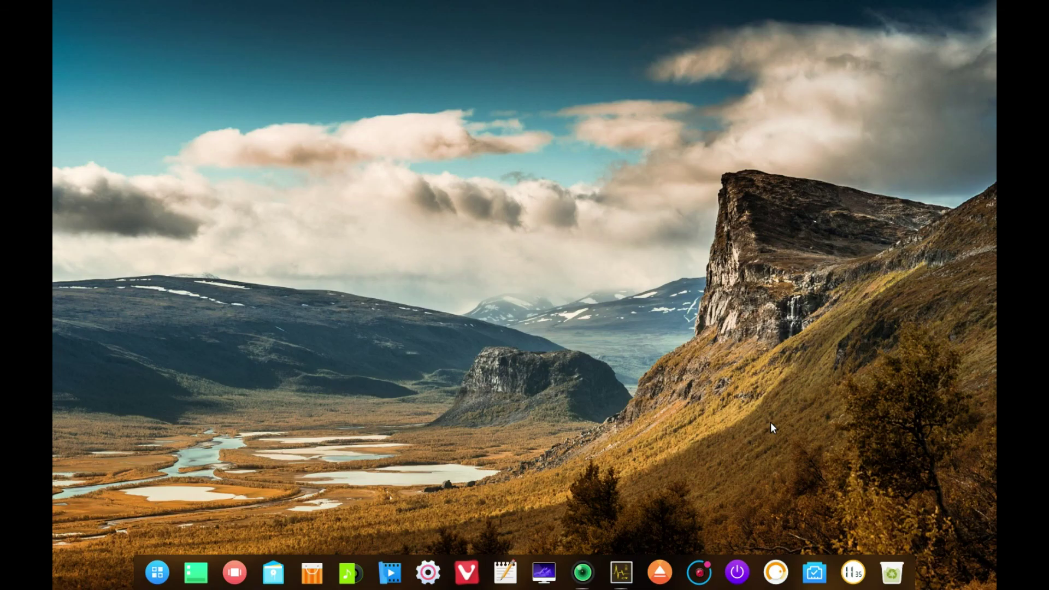